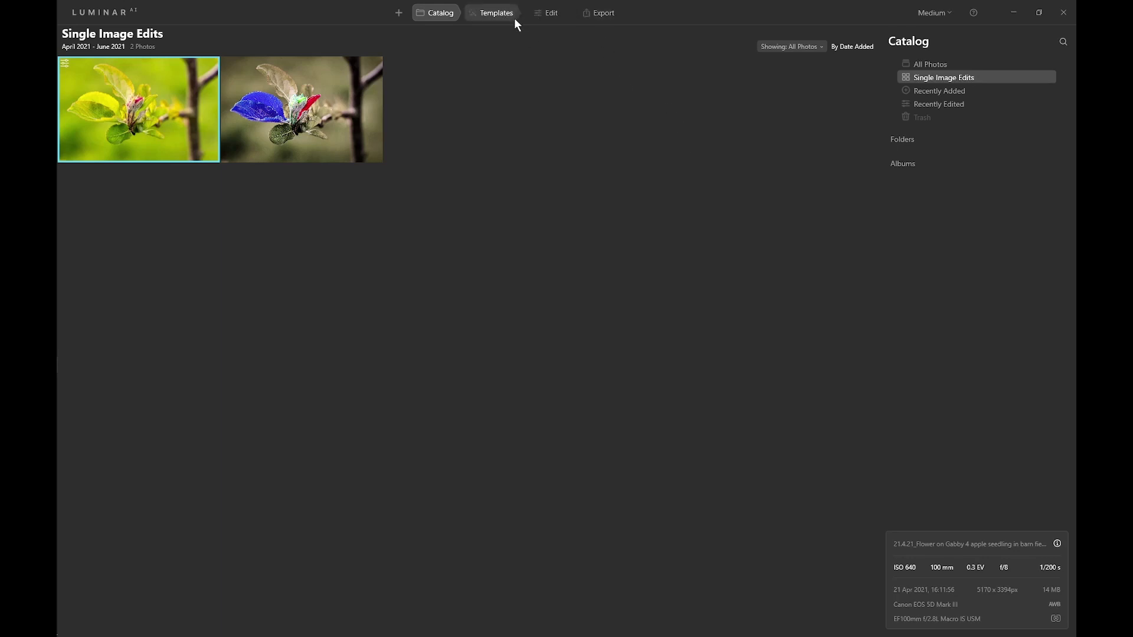
Open the apple seedling photo for editing and add its JPG, 21.4.21_Flower on Gabby 4 apple seedling in barn field.jpg, as a texture at 100 opacity
left_click(550, 13)
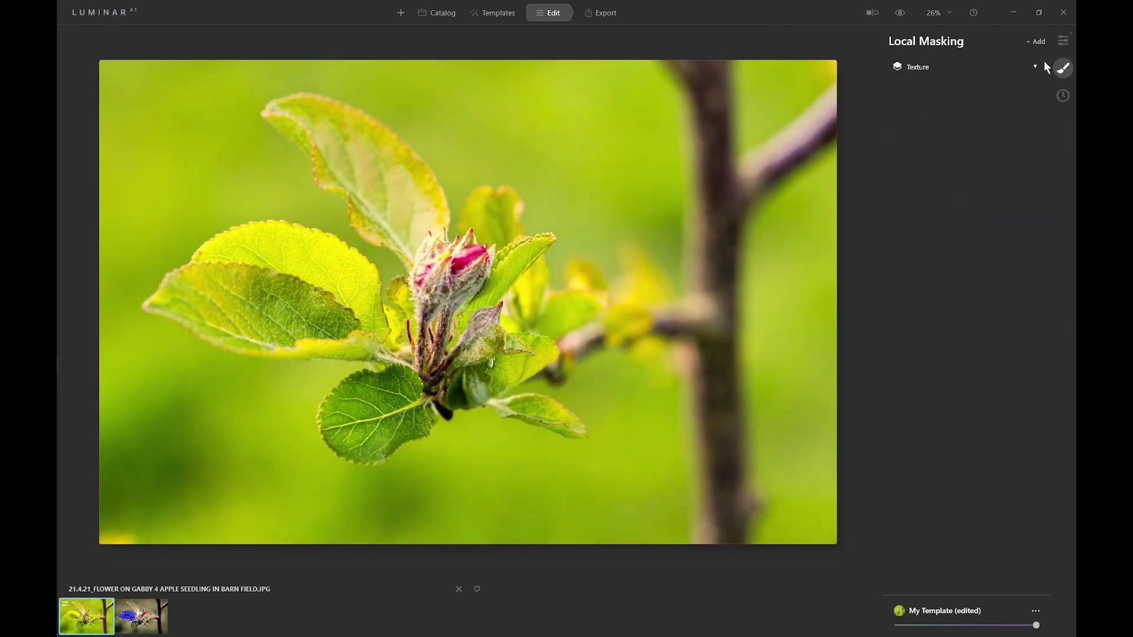
left_click(1034, 42)
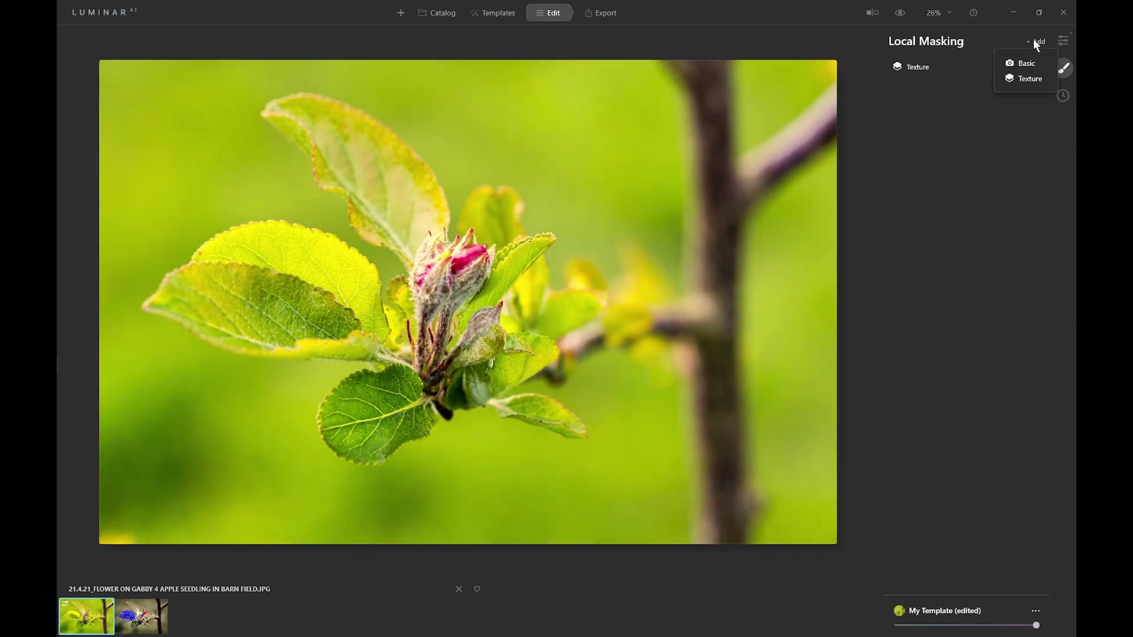
left_click(1025, 79)
left_click(967, 212)
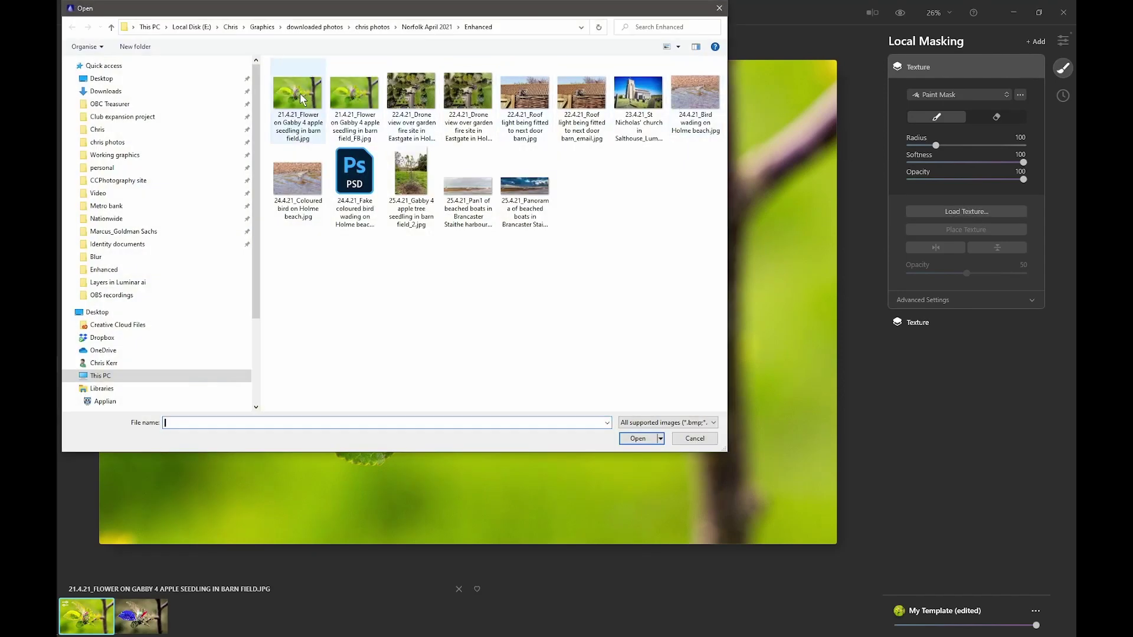
left_click(301, 96)
left_click(638, 439)
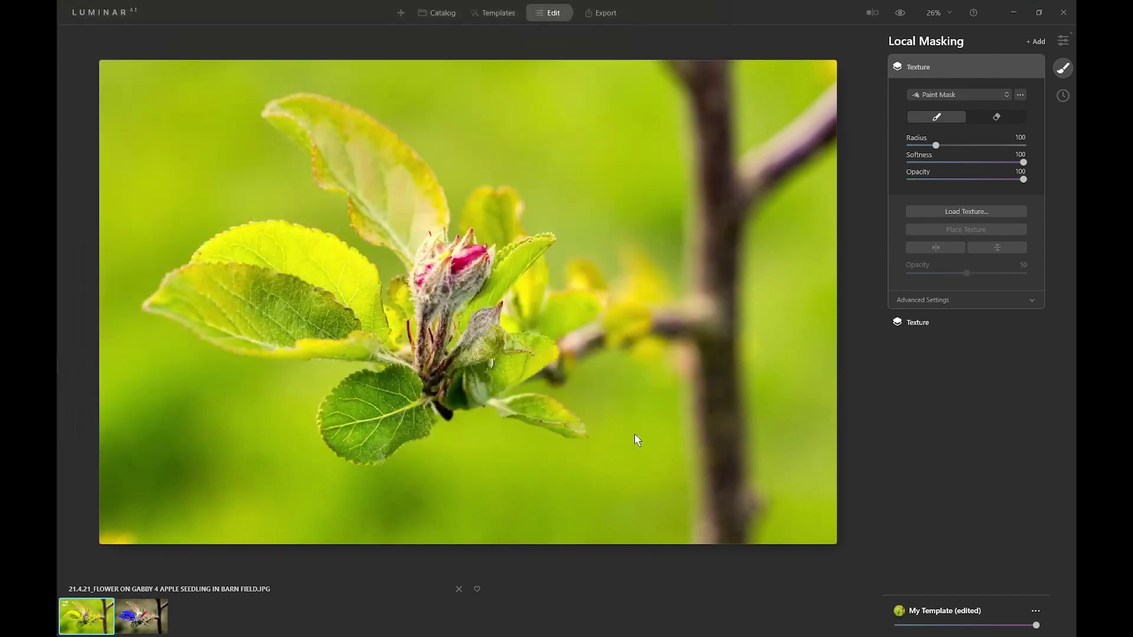
left_click_drag(964, 273, 1030, 268)
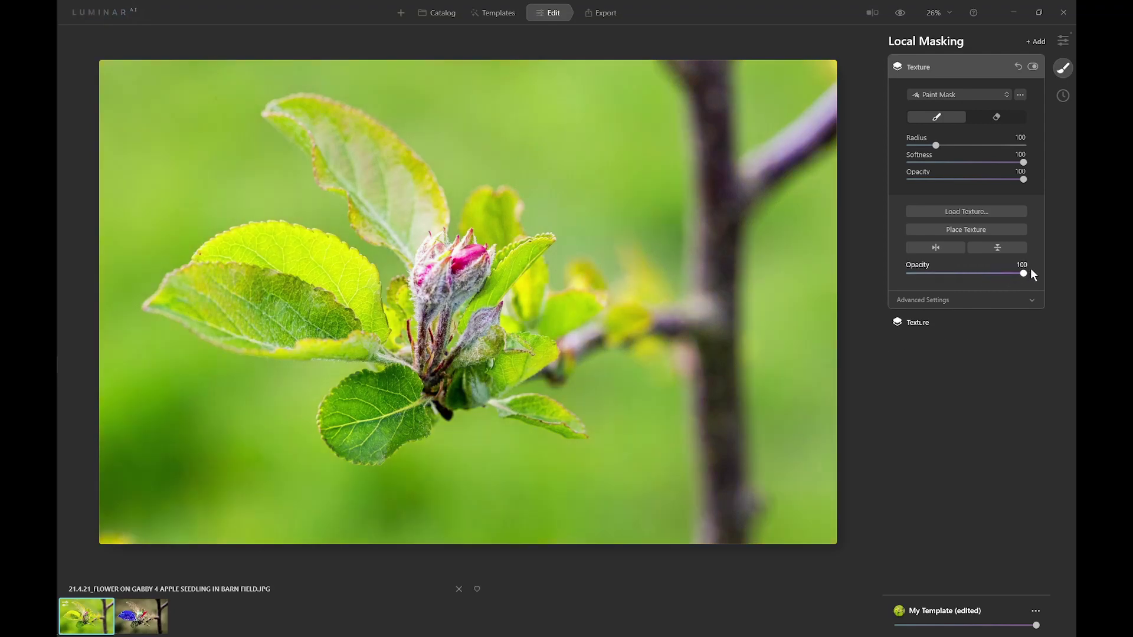
Apply a gradient mask to the texture layer with a vertical transition, and narrow that transition to a thin band over the flower bud
left_click(950, 96)
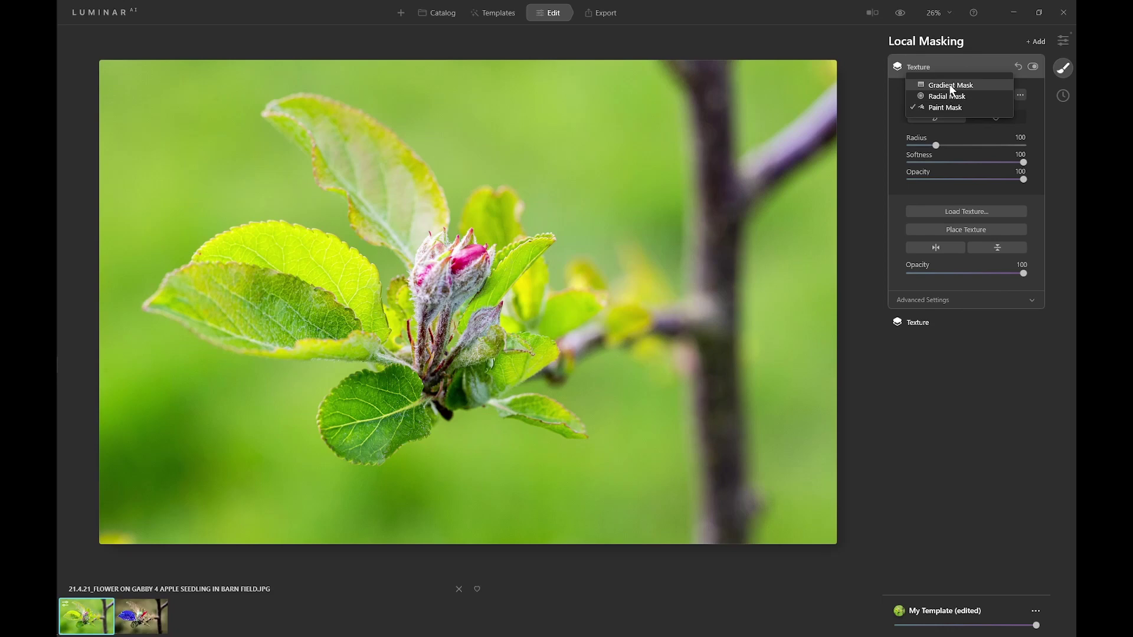
left_click(952, 85)
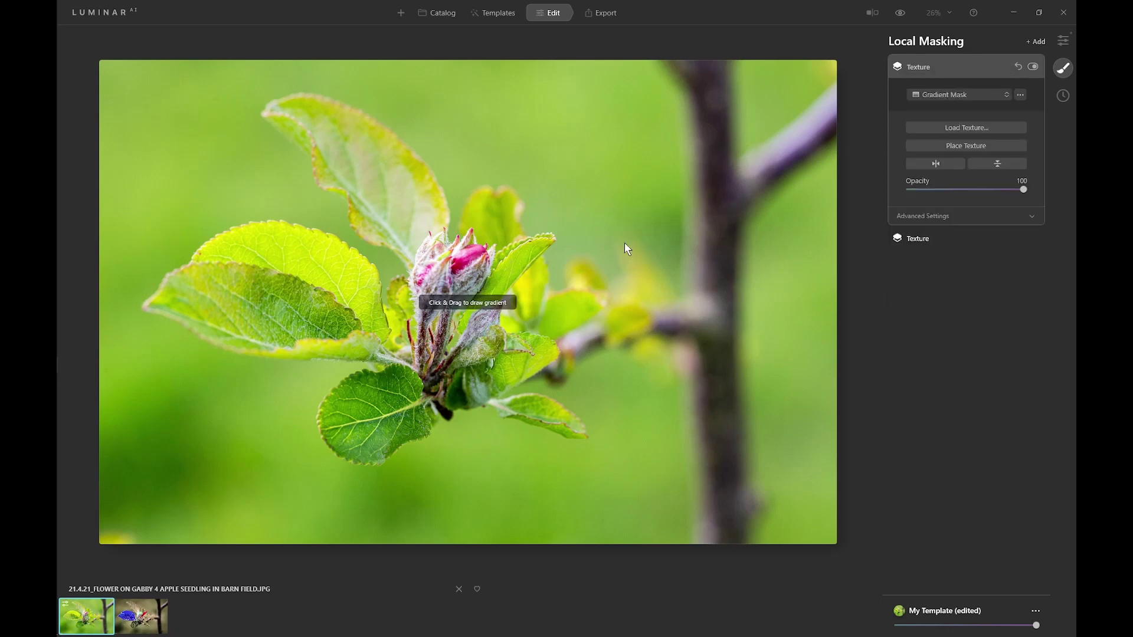
left_click_drag(618, 250, 430, 249)
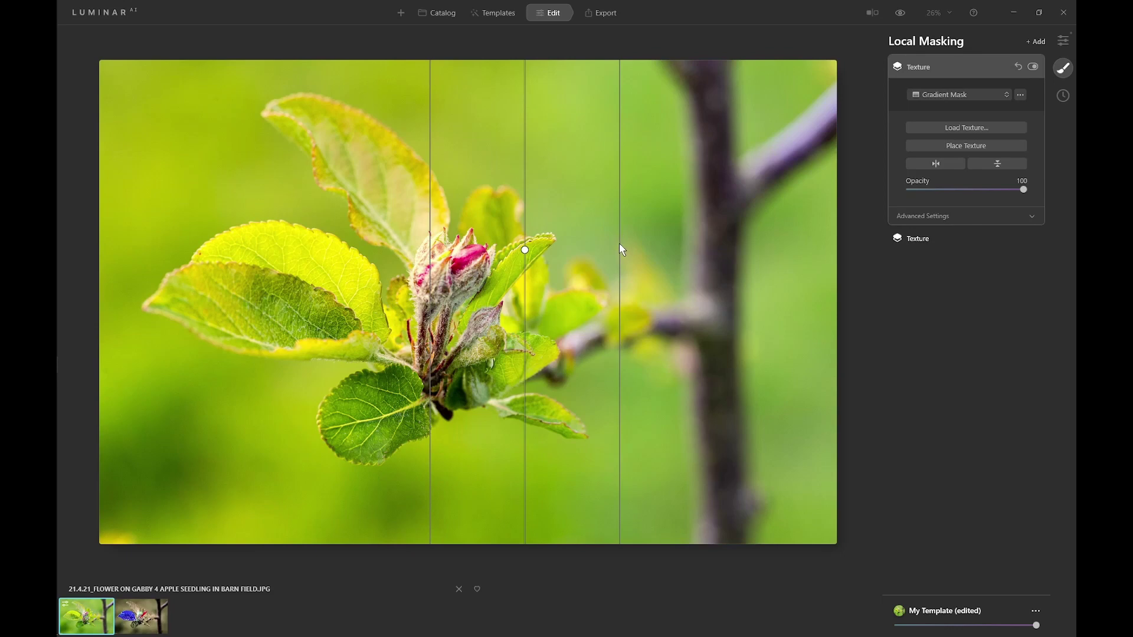
left_click_drag(618, 240, 461, 242)
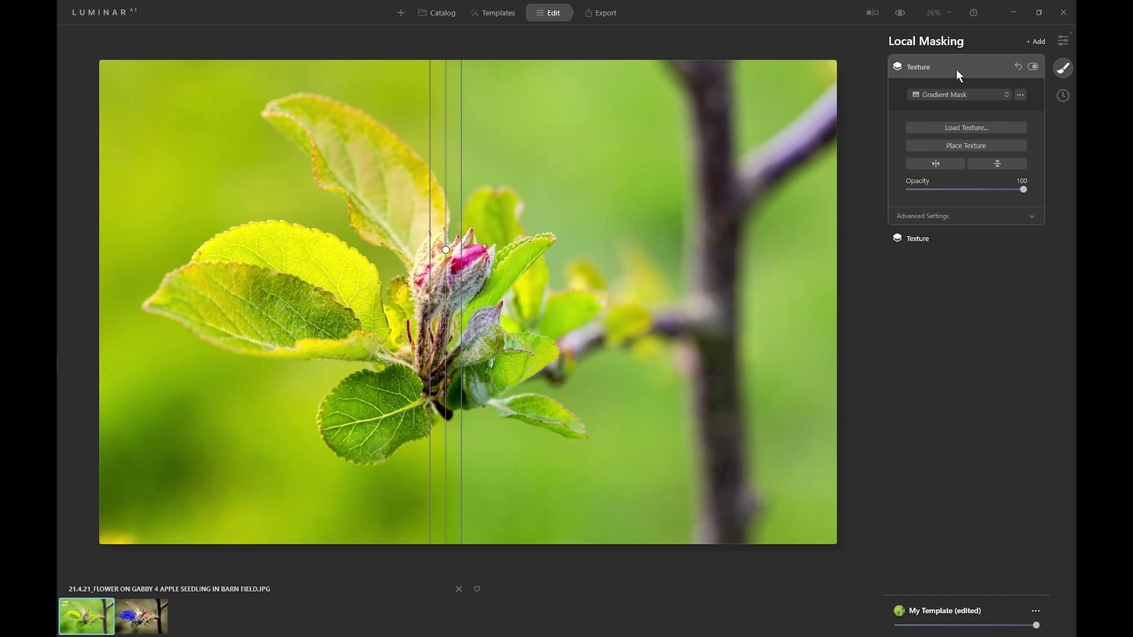
left_click(920, 68)
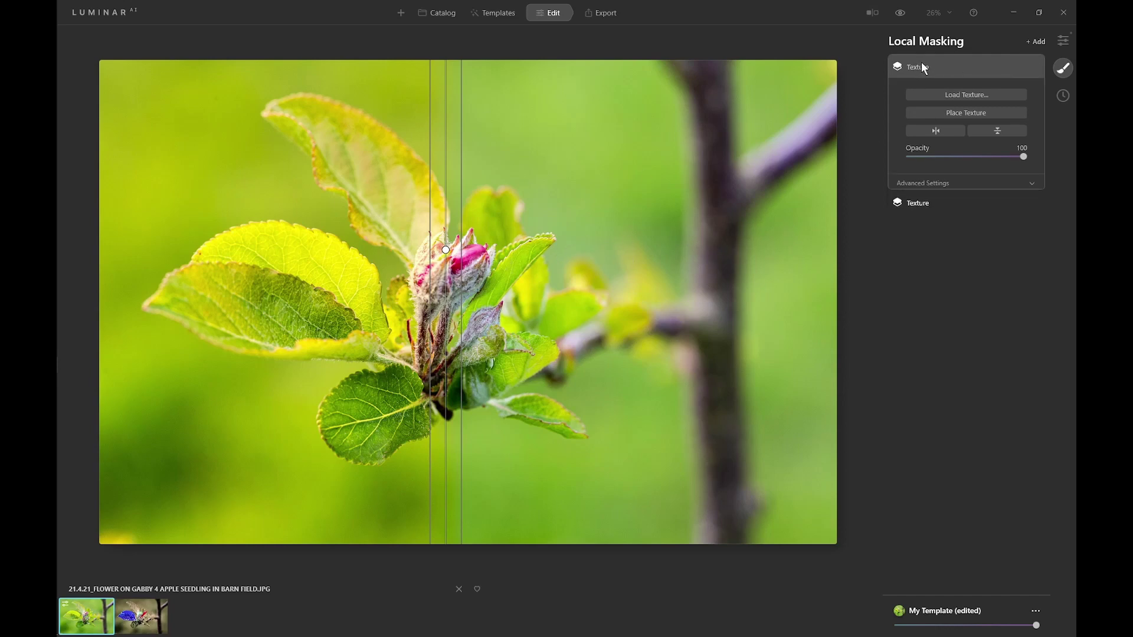
Convert the underlying photo to black and white
left_click(1064, 40)
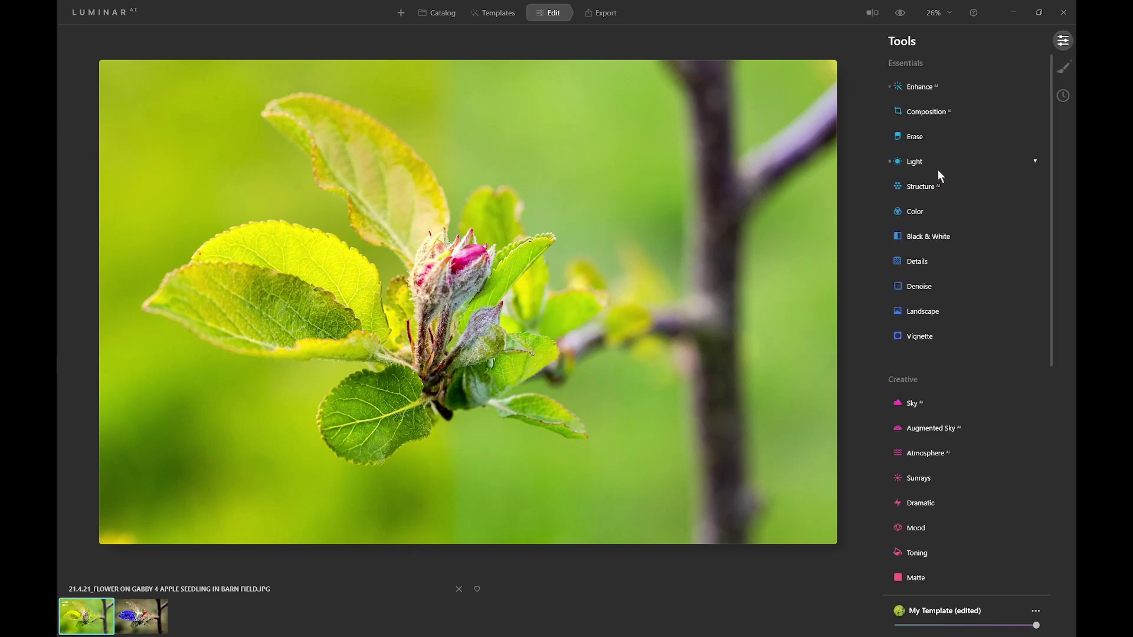
left_click(933, 236)
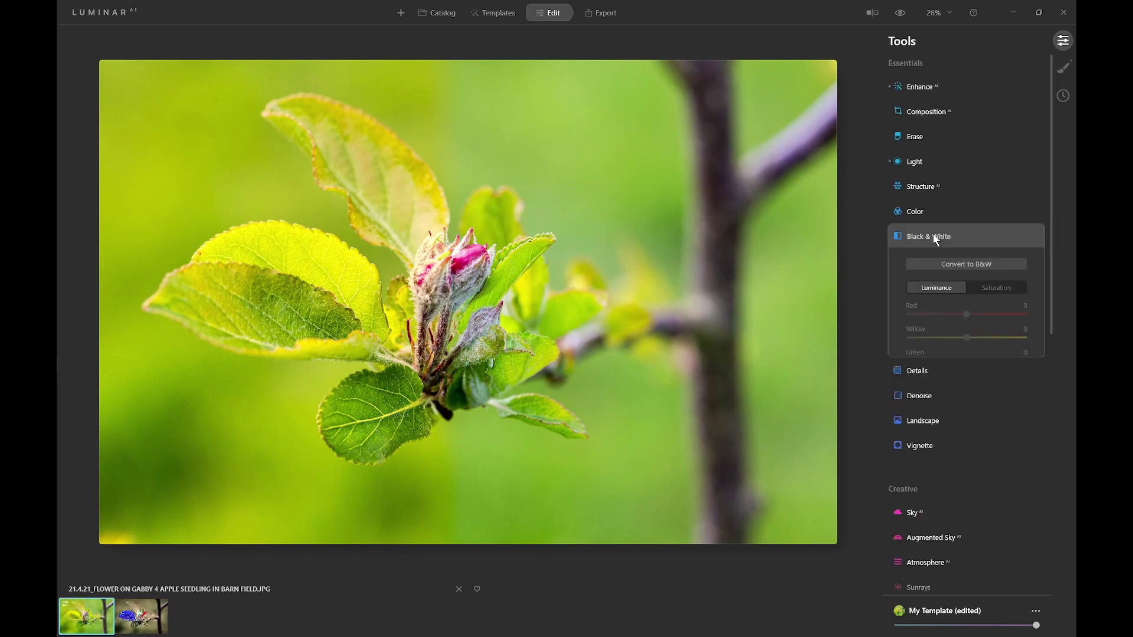
left_click(958, 264)
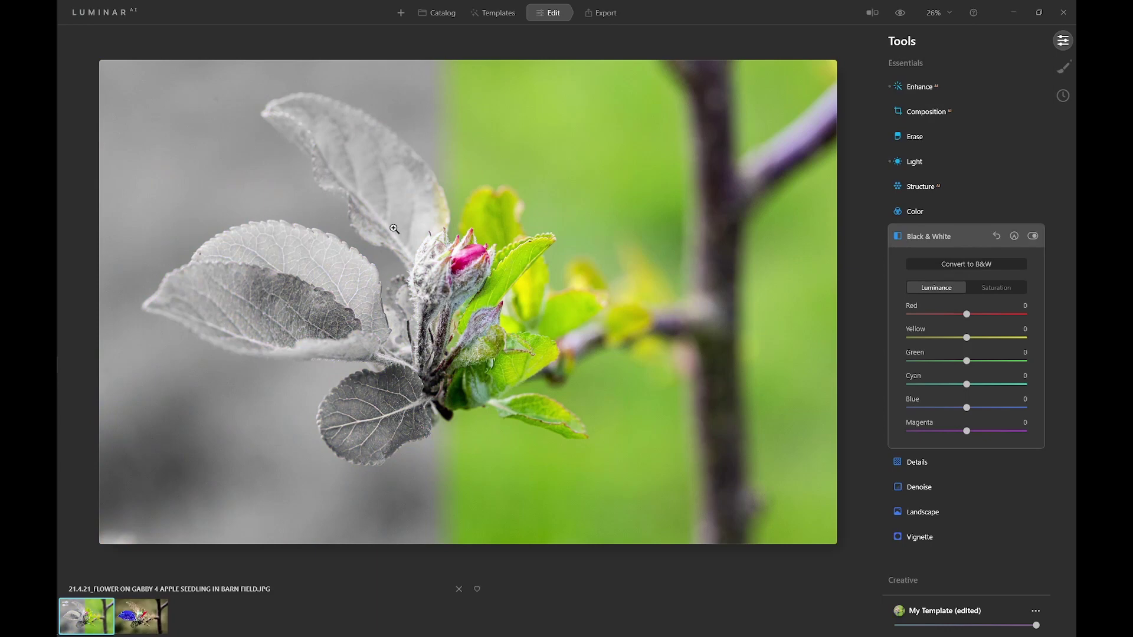
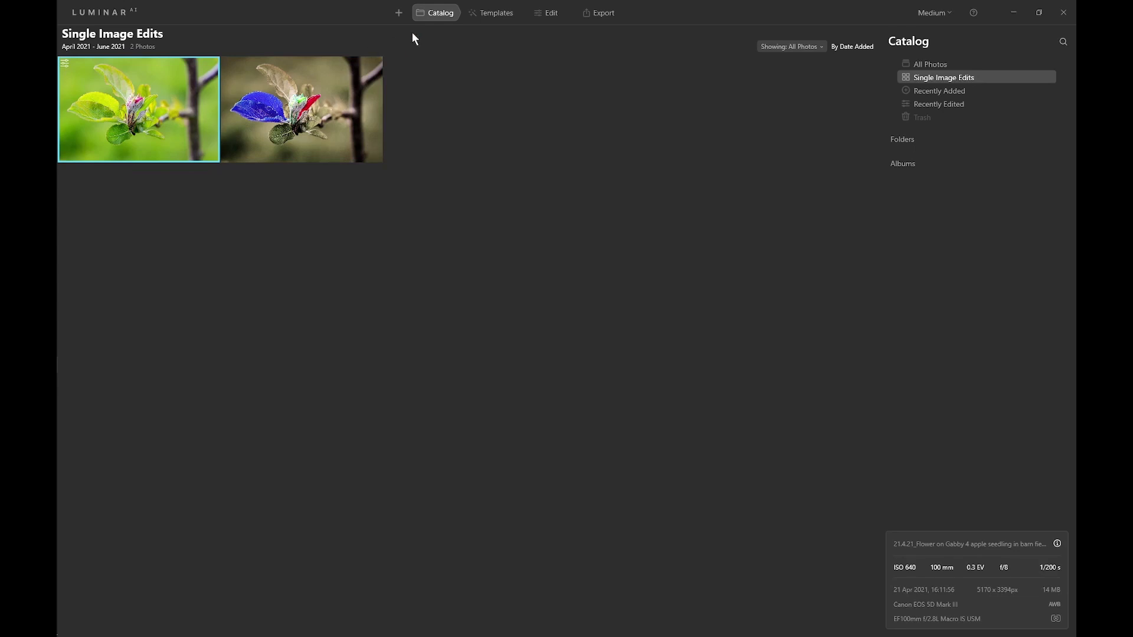
Open the apple seedling photo for editing and set the Enhance tool's Accent to 31
left_click(544, 16)
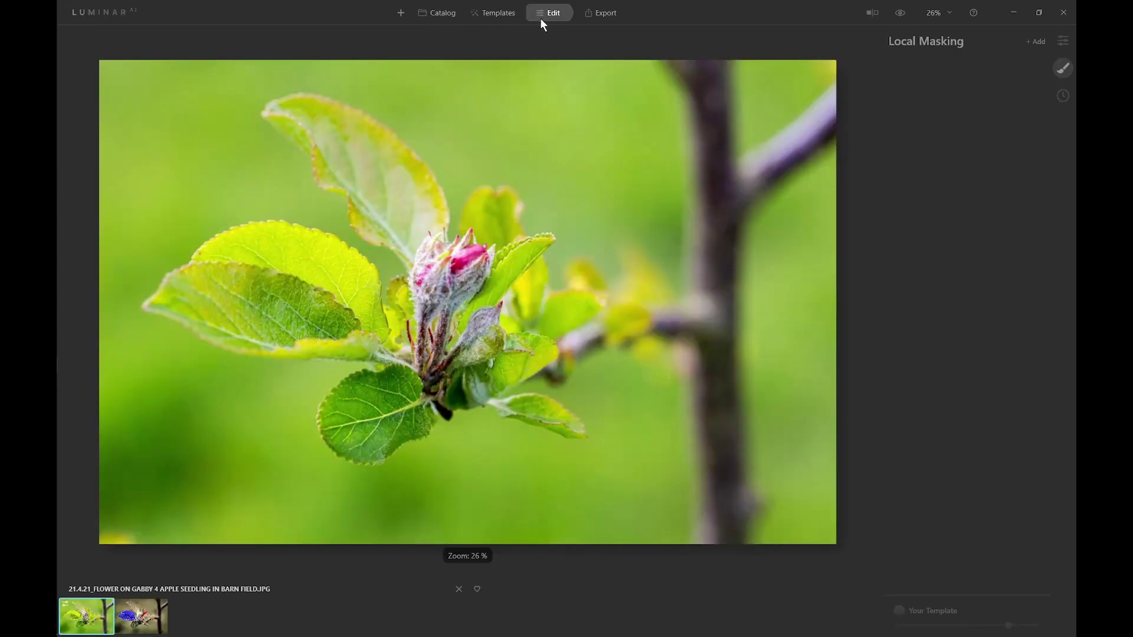
left_click(1064, 41)
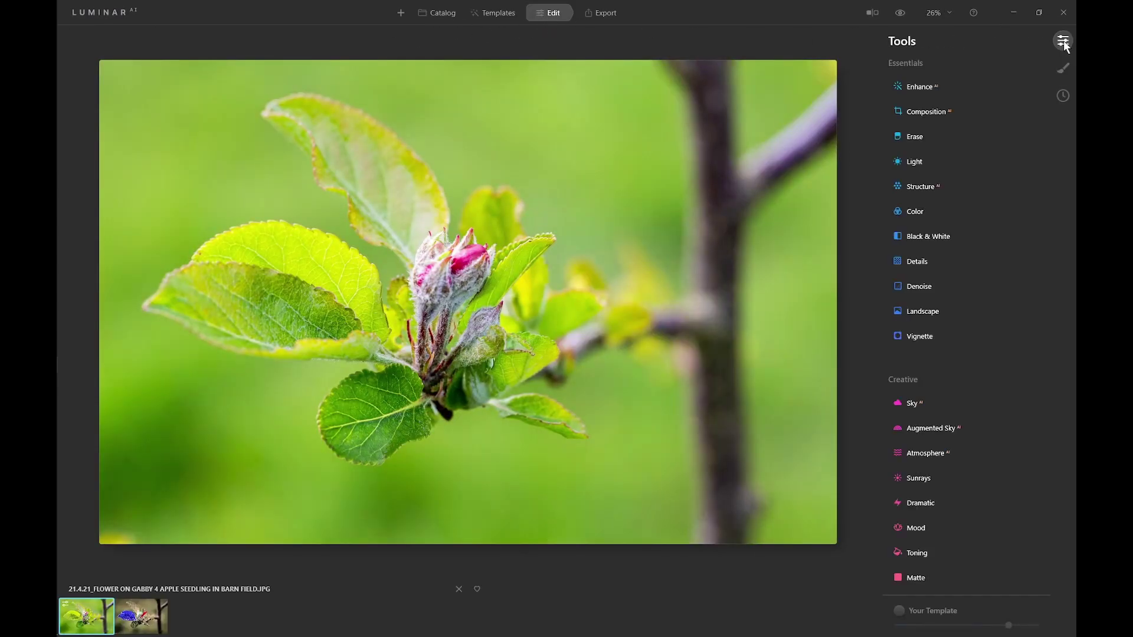
left_click(912, 88)
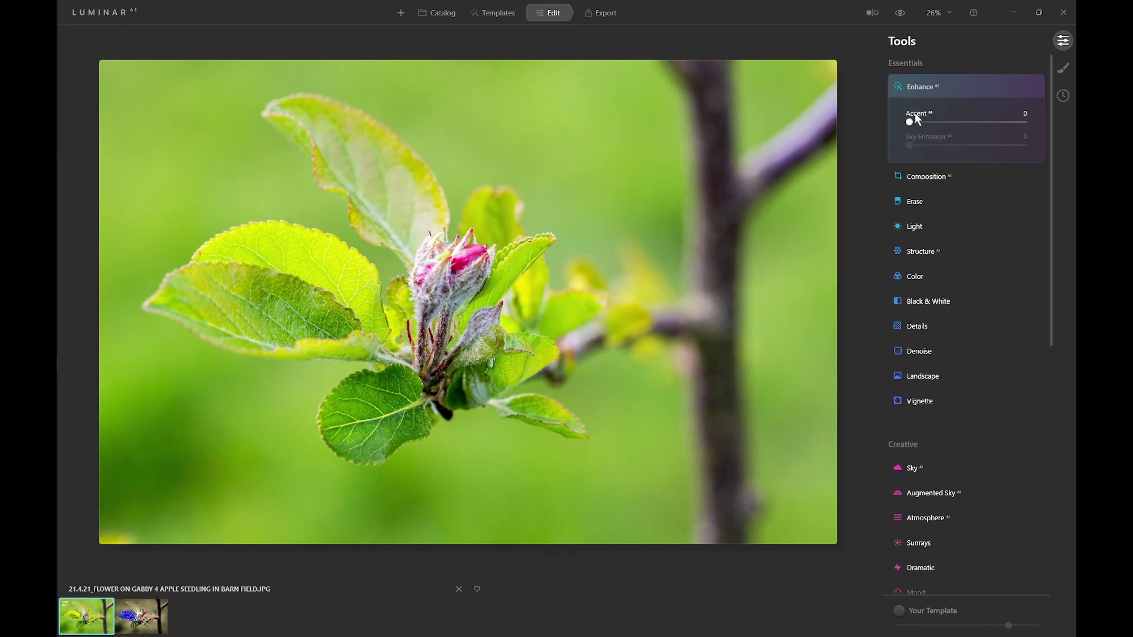
left_click_drag(911, 121, 946, 121)
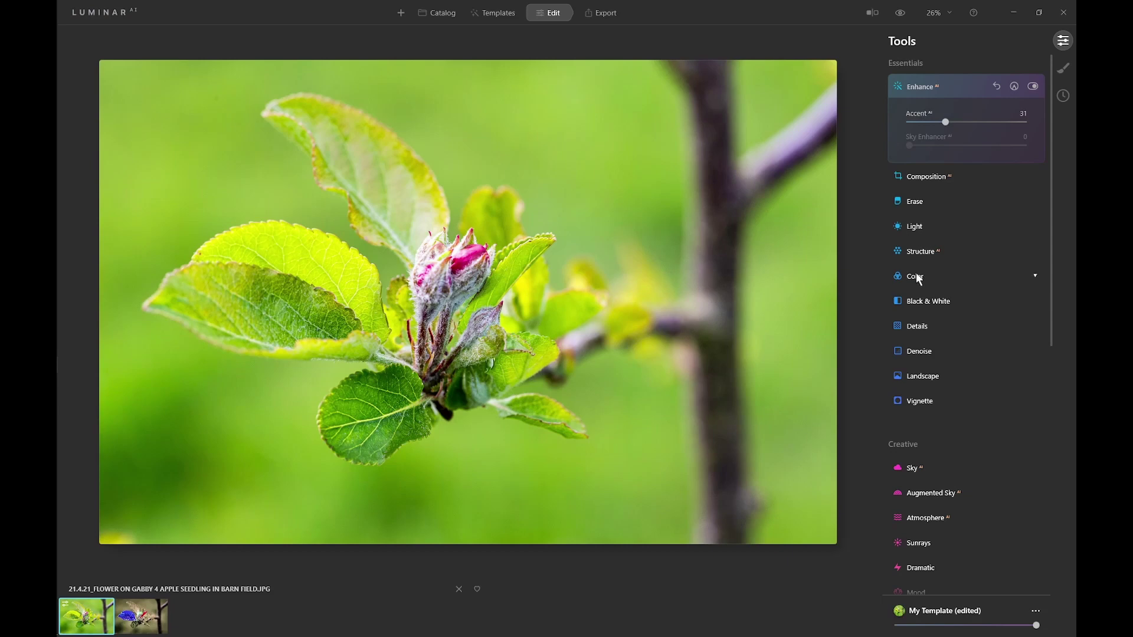
Set the photo's Temperature to 36 and Smart Contrast to 34, and reduce its Saturation to -60 and Vibrance to -80
left_click(915, 227)
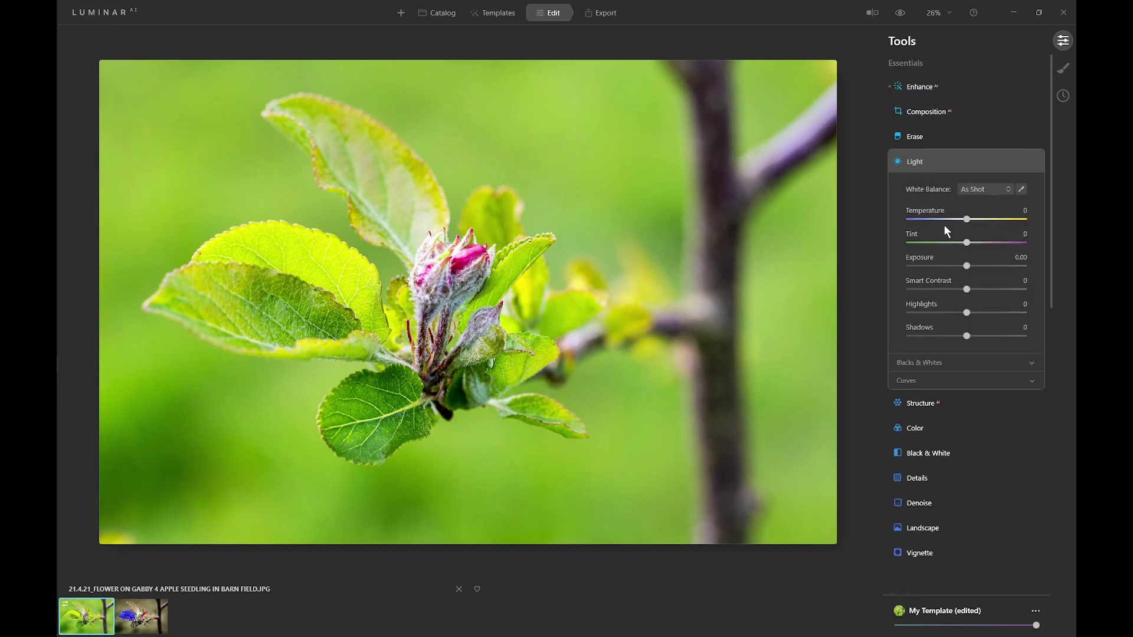
left_click_drag(987, 218, 989, 214)
left_click_drag(985, 286, 987, 288)
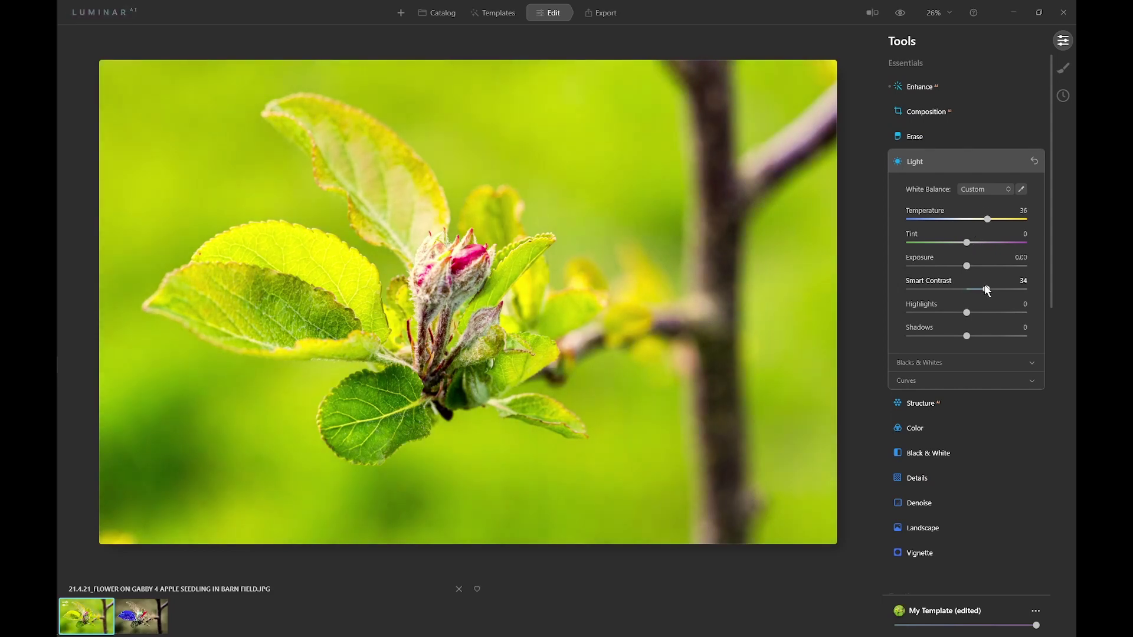
left_click(914, 427)
left_click_drag(962, 247, 931, 250)
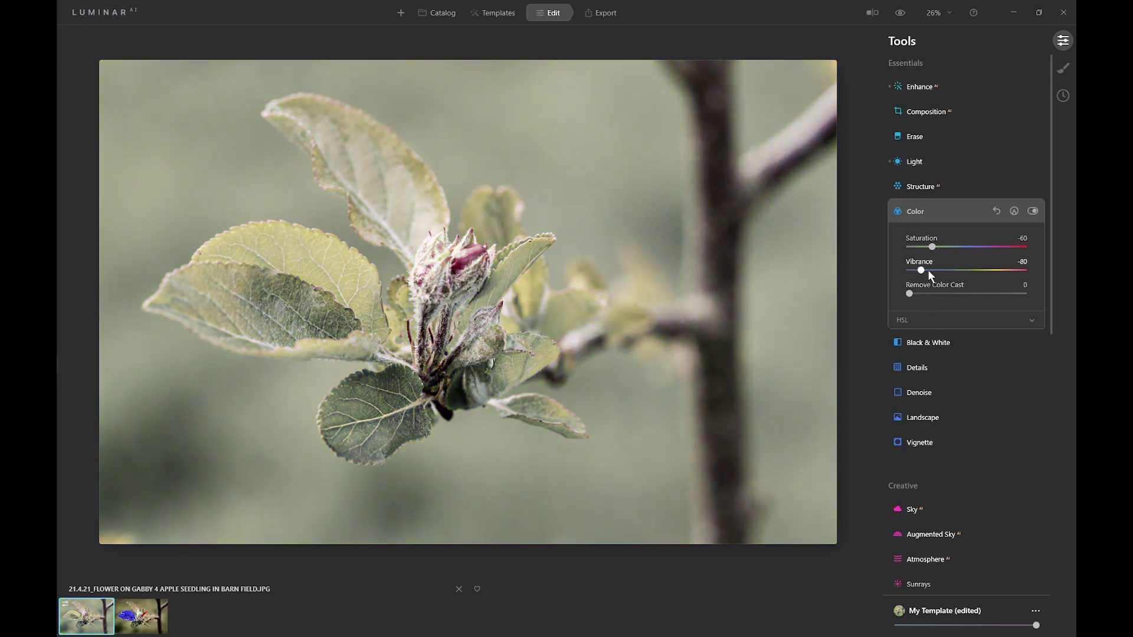
Add the original apple seedling JPG as a new local-masking texture layer at 100 opacity and set its Hue to -73
left_click(1063, 69)
left_click(1035, 42)
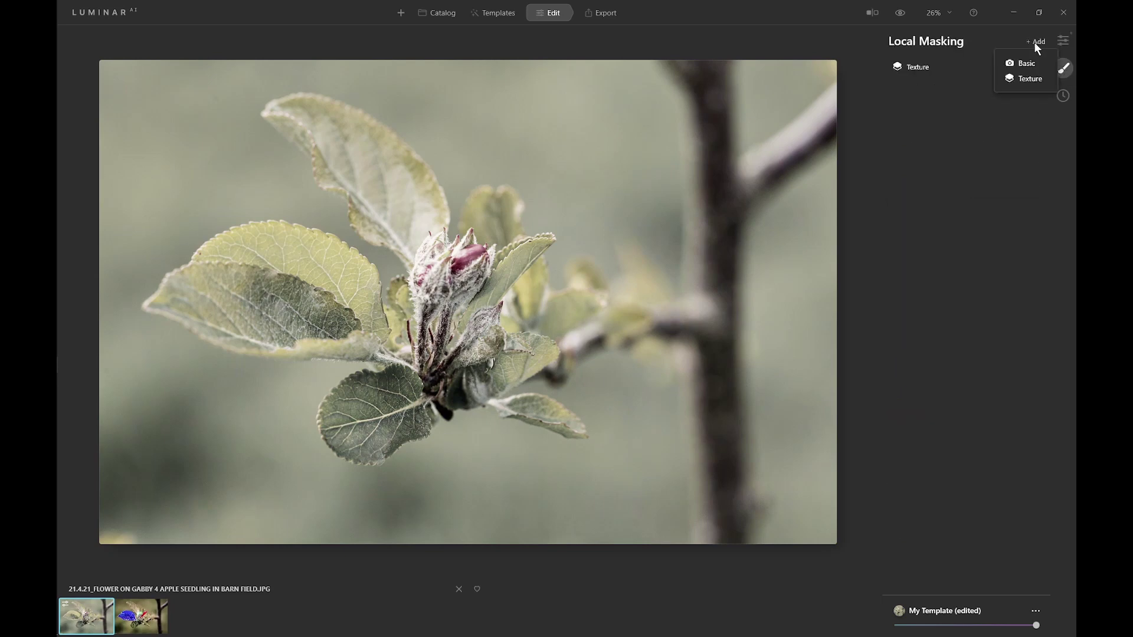
left_click(1025, 78)
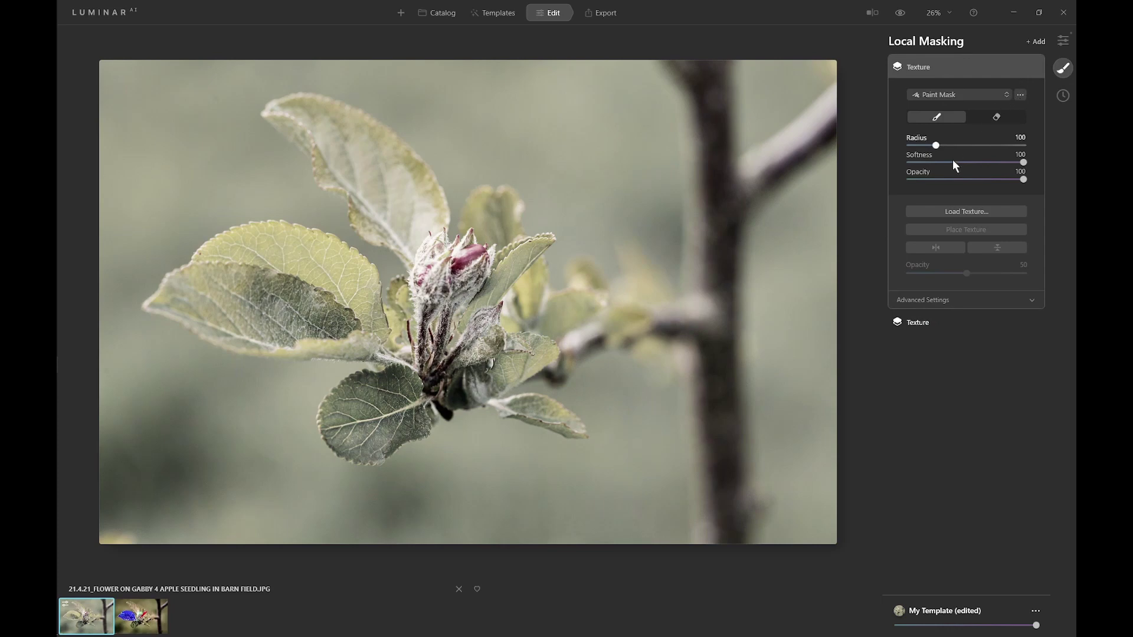
left_click(957, 211)
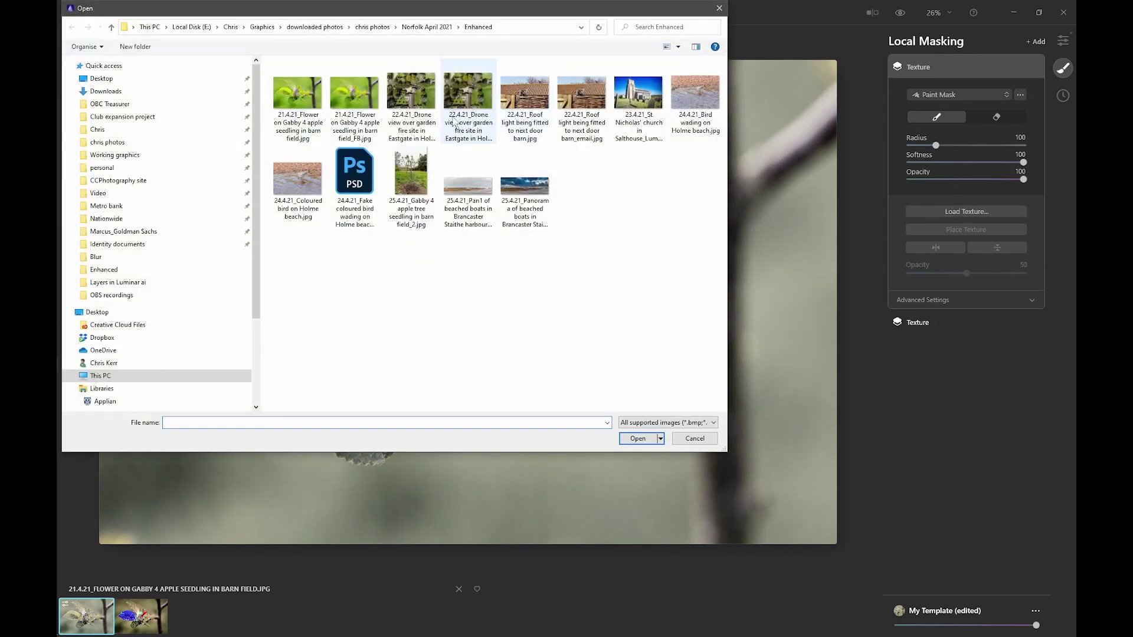
double_click(300, 91)
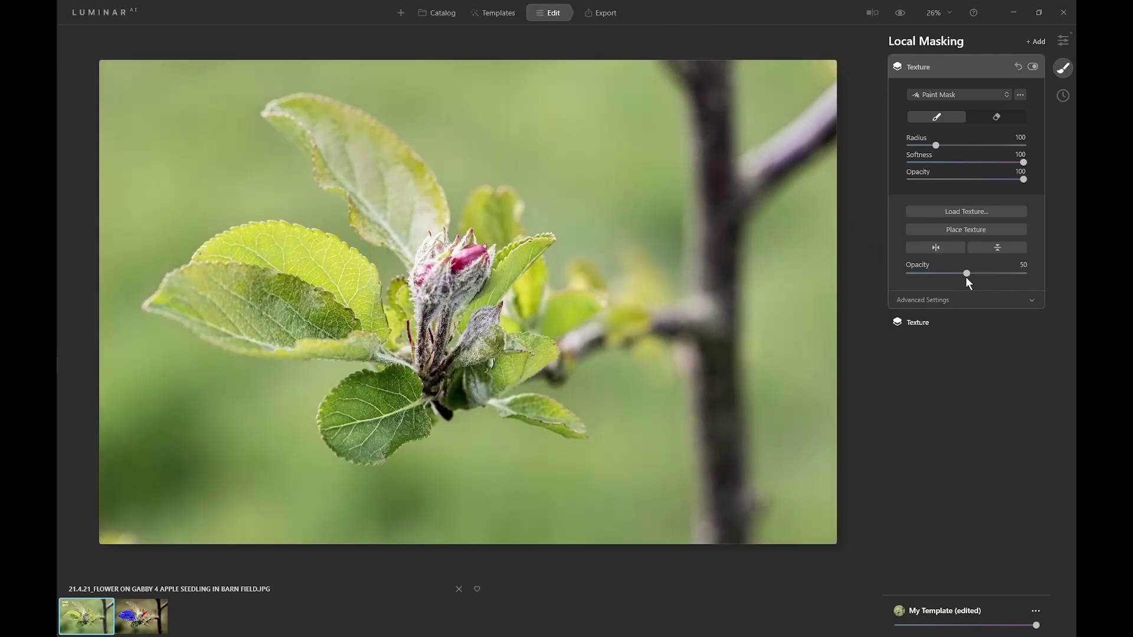
left_click_drag(1008, 277, 1036, 275)
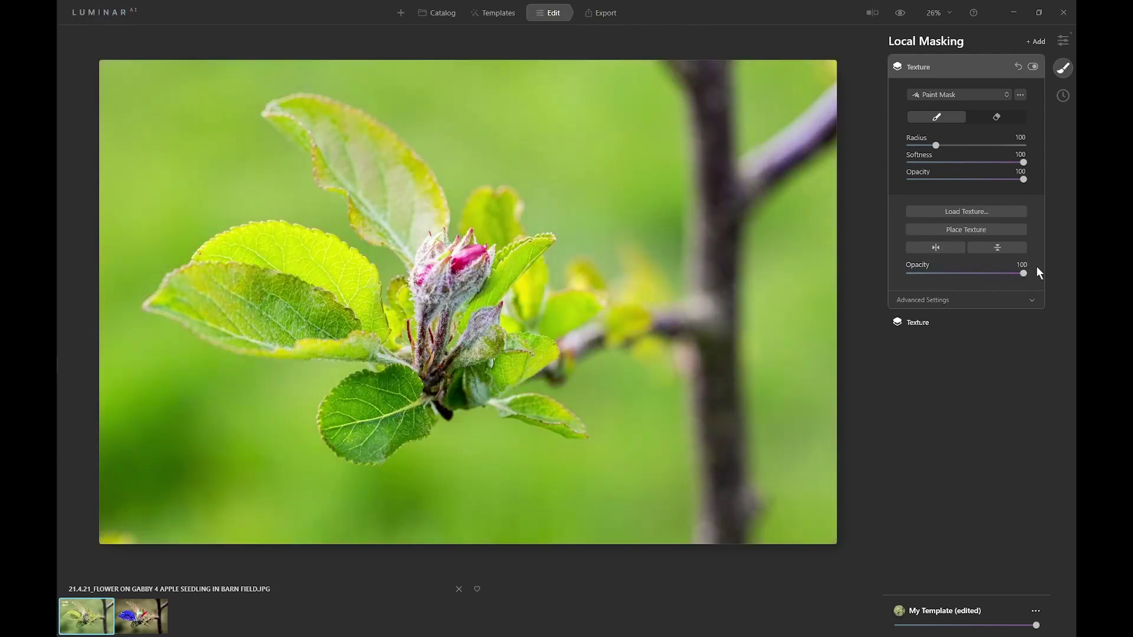
left_click(939, 299)
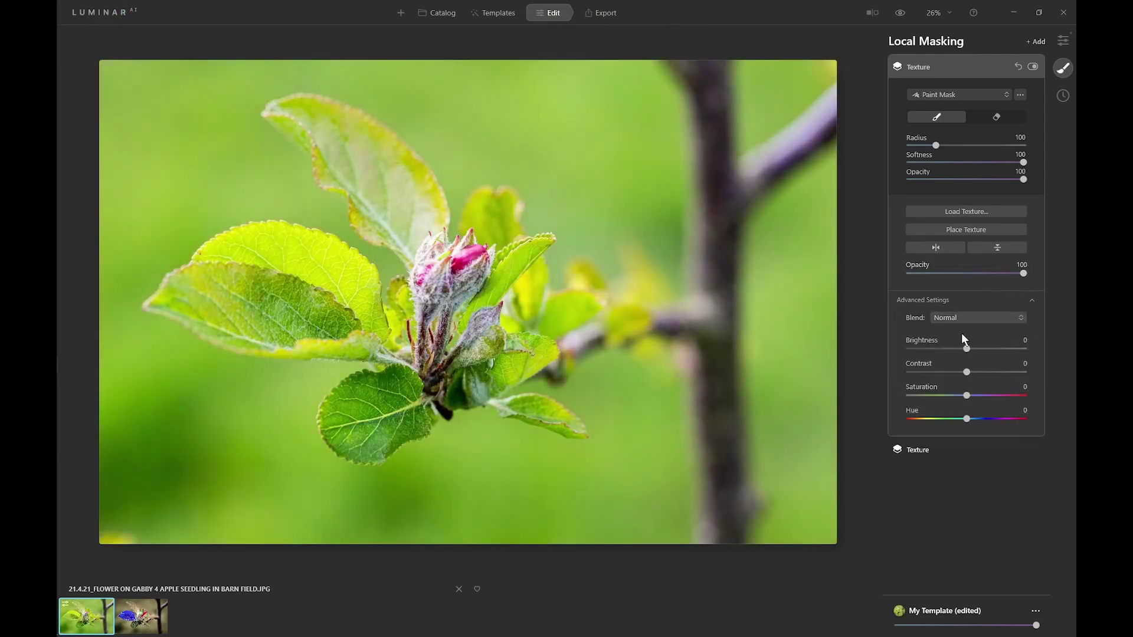
left_click_drag(968, 419, 949, 420)
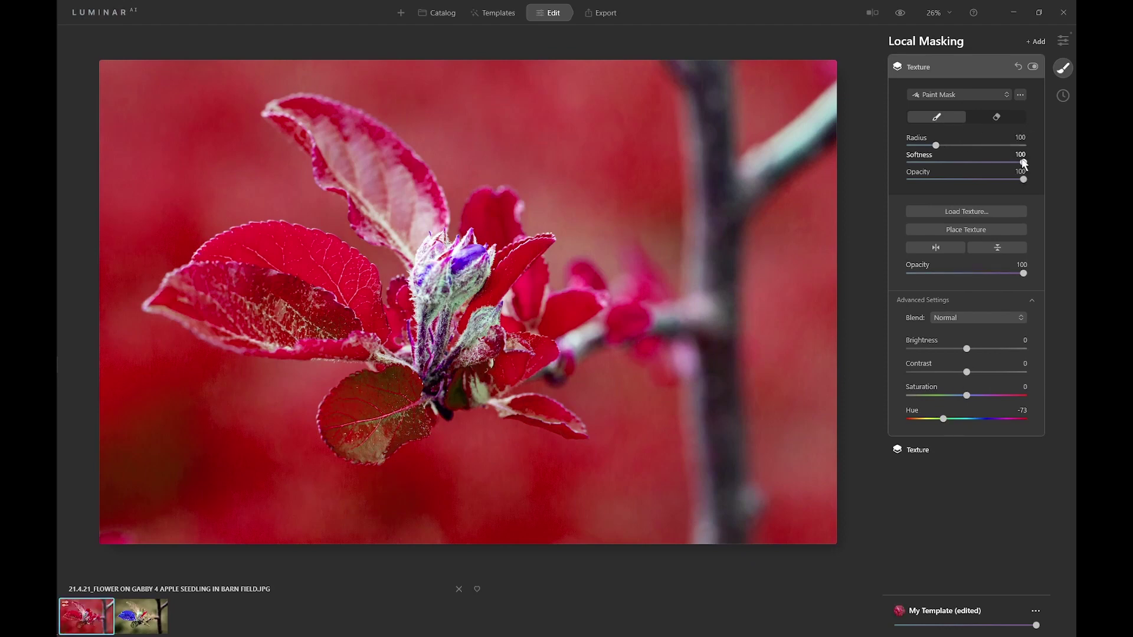
Paint the hue-shifted texture onto the narrow leaf beside the bud with brush softness 65, reducing the radius to 10, and switch to the mask eraser
left_click_drag(1023, 162, 983, 161)
left_click_drag(936, 145, 922, 146)
mouse_move(515, 258)
left_mouse_down()
mouse_move(550, 236)
mouse_move(479, 302)
left_mouse_up()
key("bracketleft")
key("bracketleft")
key("bracketleft")
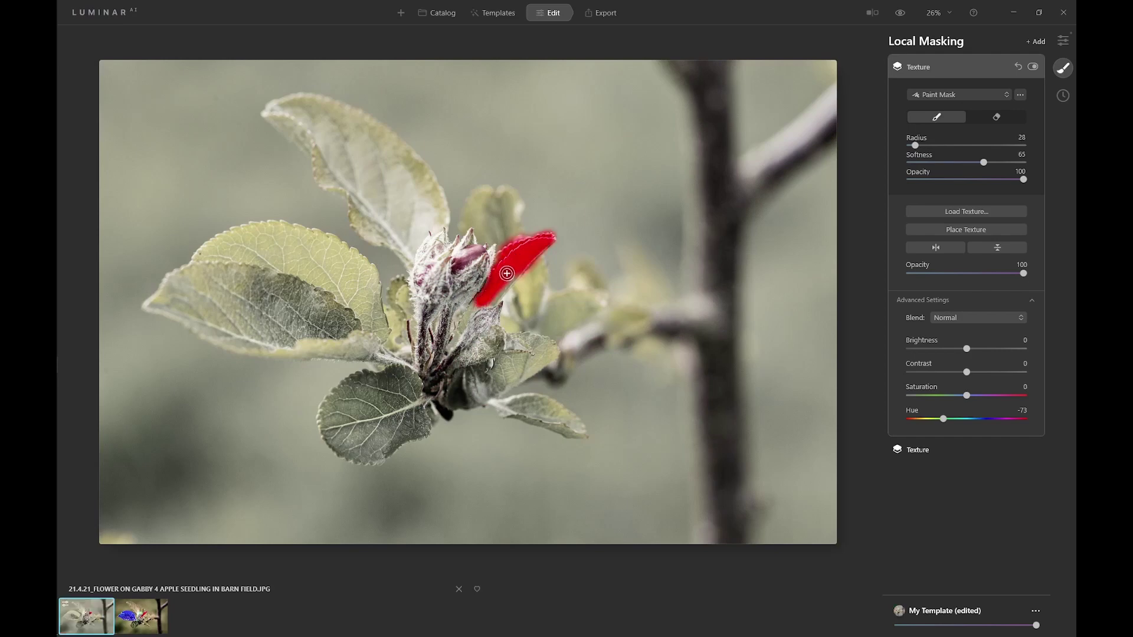
key("bracketleft")
key("bracketleft")
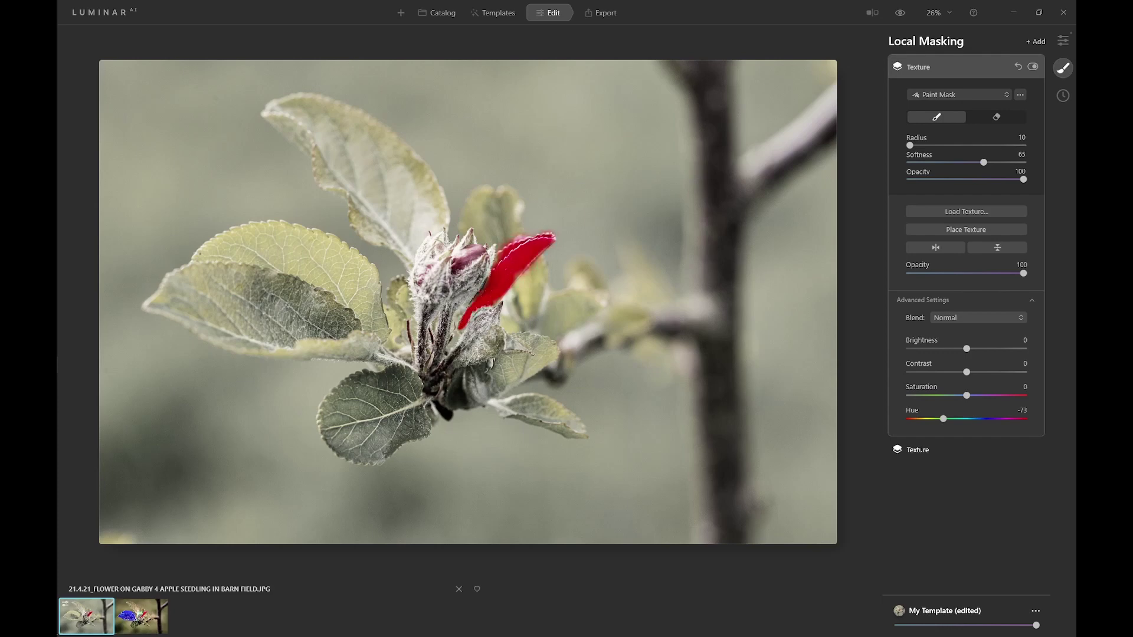
left_click(997, 119)
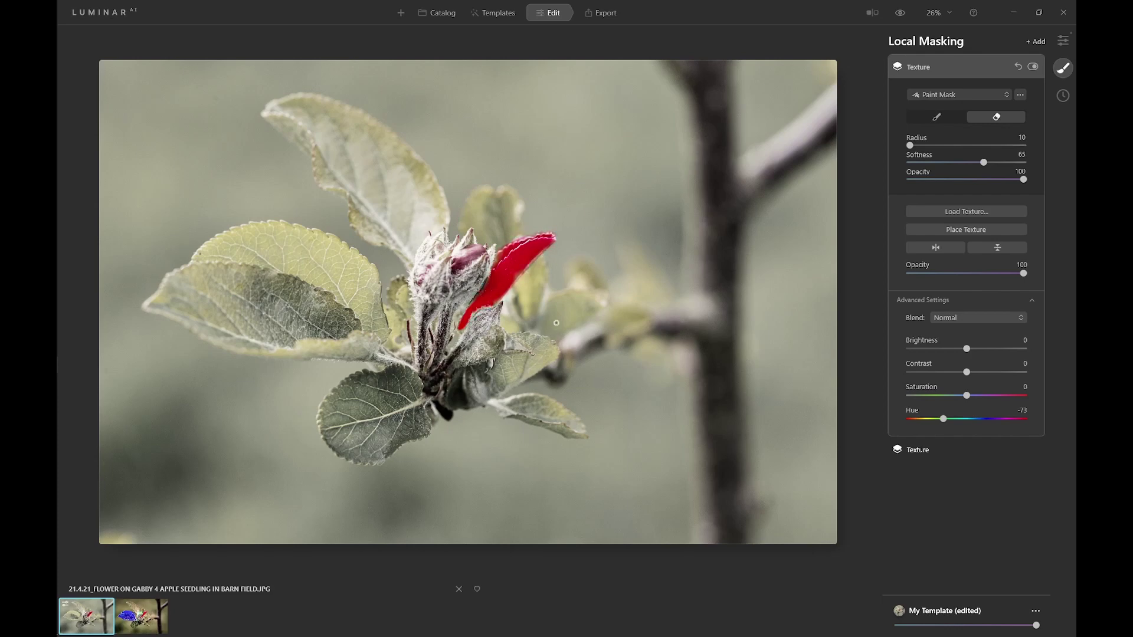
left_click(921, 68)
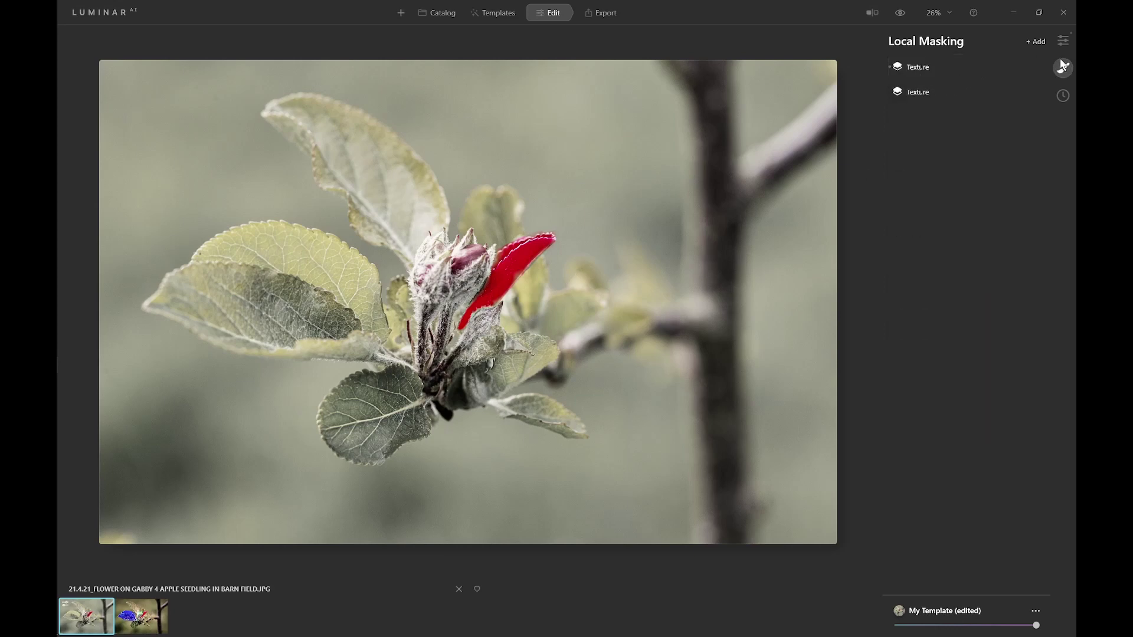
Add the original apple seedling JPG as another local-masking texture layer at 100 opacity and set its Hue to 160
left_click(1027, 76)
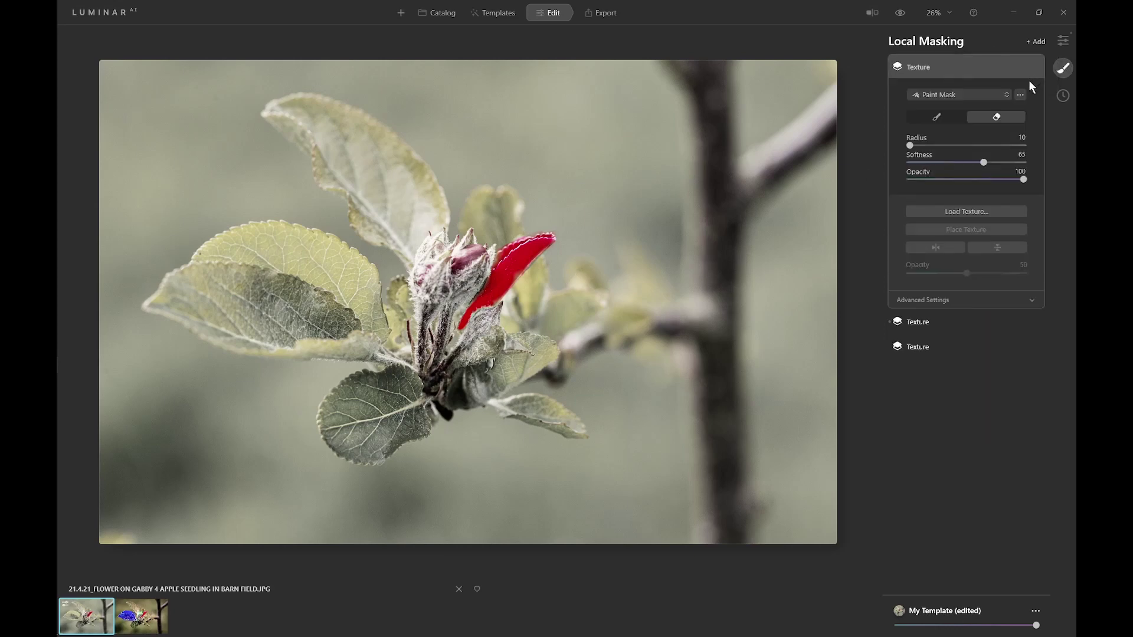
left_click(954, 212)
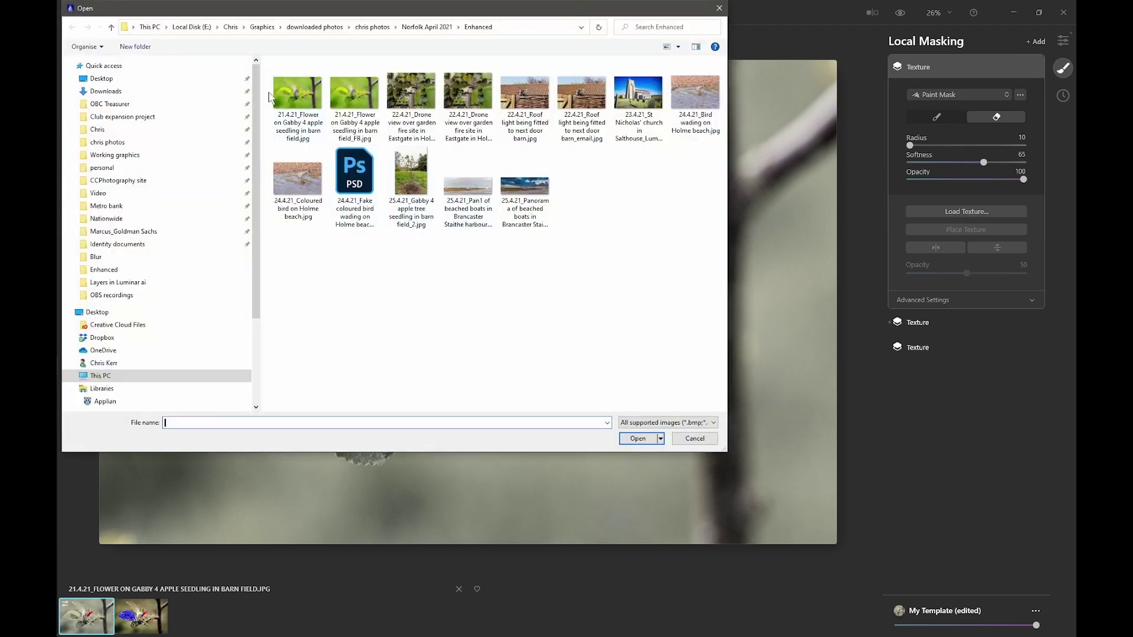
double_click(306, 105)
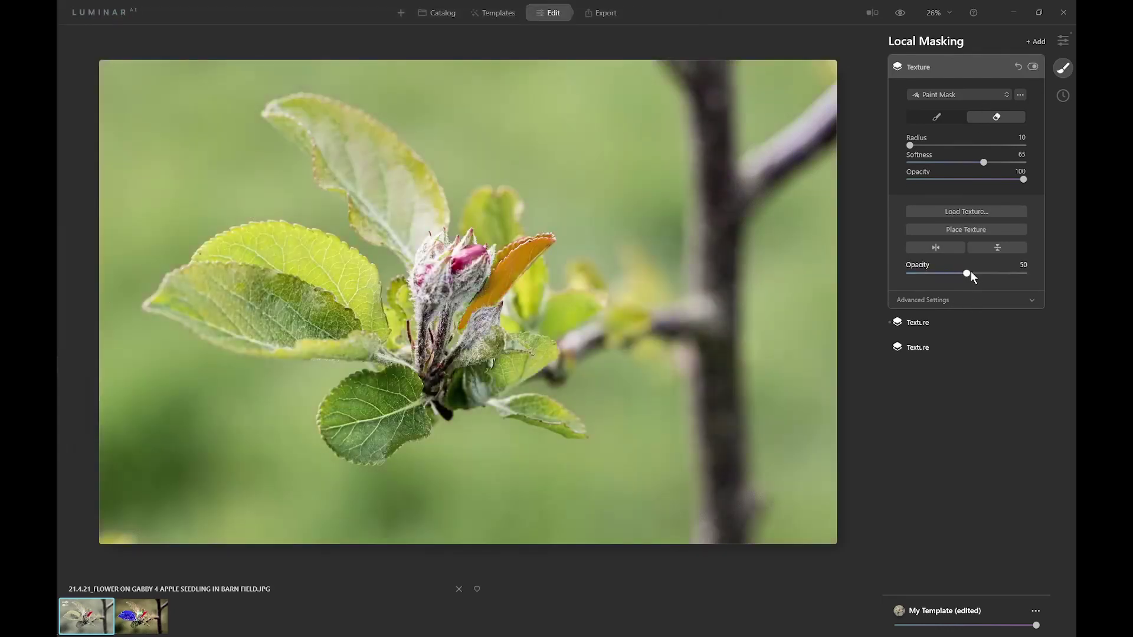
left_click_drag(968, 273, 1027, 275)
left_click(949, 298)
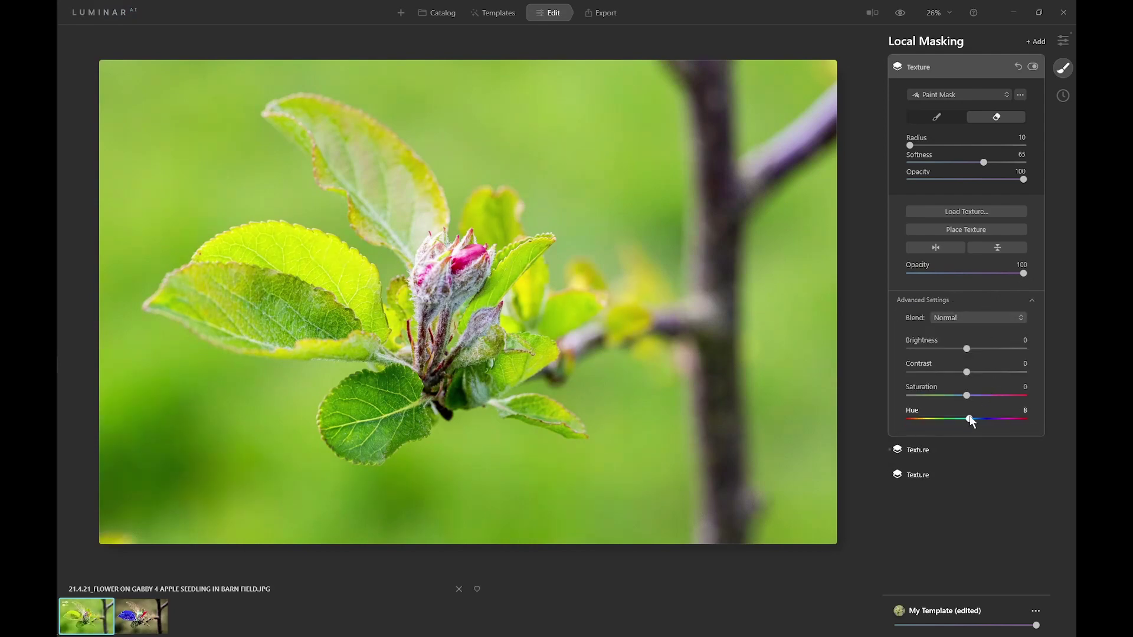
left_click_drag(969, 415, 1017, 412)
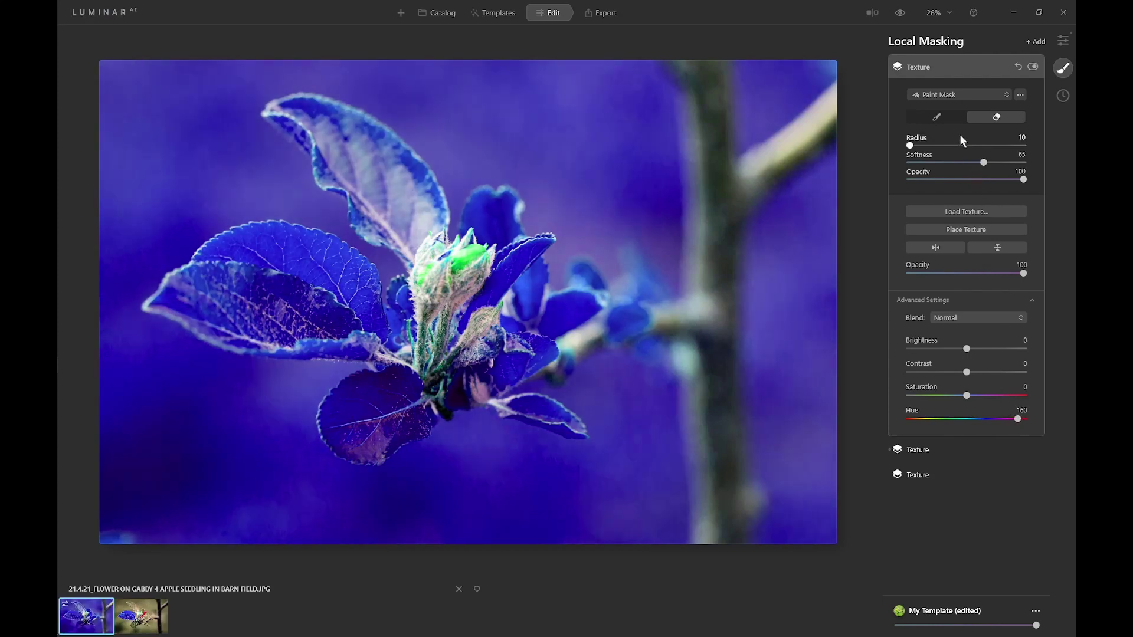
Paint the blue-shifted texture onto the upper of the two overlapping leaves left of the bud, refining its edges with brush radius 34
left_click(940, 121)
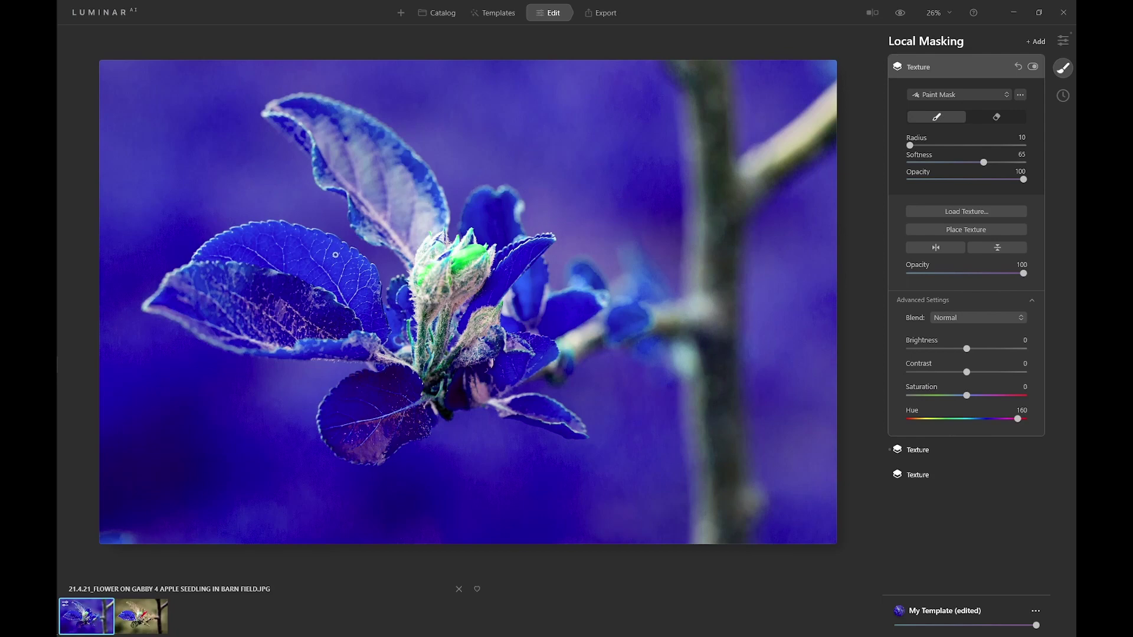
key("bracketright")
key("bracketright")
key("bracketright")
key("bracketright")
key("bracketright")
mouse_move(324, 257)
left_mouse_down()
mouse_move(263, 238)
mouse_move(226, 245)
mouse_move(269, 246)
mouse_move(354, 289)
mouse_move(362, 284)
mouse_move(342, 260)
mouse_move(314, 248)
mouse_move(355, 281)
mouse_move(369, 321)
mouse_move(366, 294)
mouse_move(367, 322)
left_mouse_up()
key("bracketleft")
key("bracketleft")
key("bracketleft")
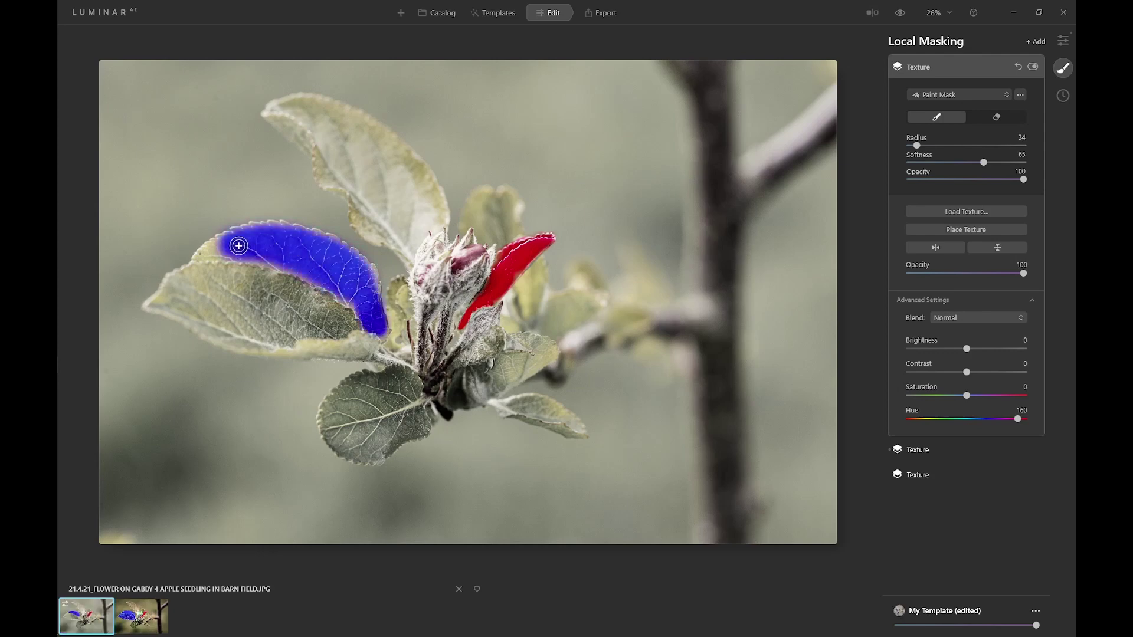
mouse_move(239, 245)
left_mouse_down()
mouse_move(203, 253)
mouse_move(274, 243)
mouse_move(271, 228)
mouse_move(349, 256)
mouse_move(371, 284)
mouse_move(376, 334)
left_mouse_up()
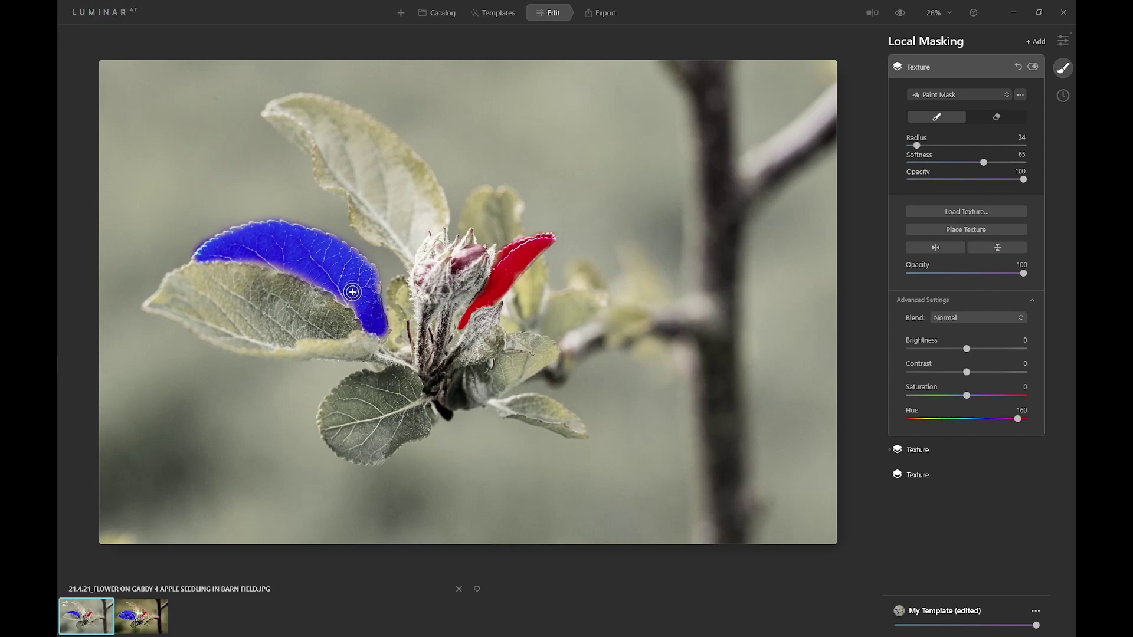
left_click_drag(352, 292, 251, 254)
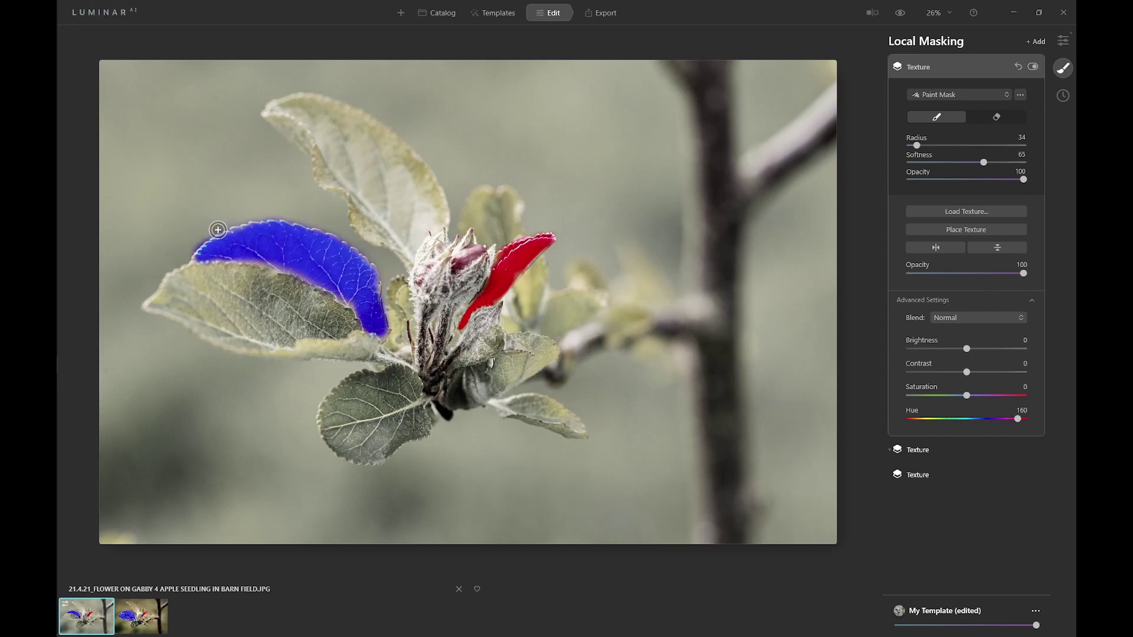
left_click(912, 69)
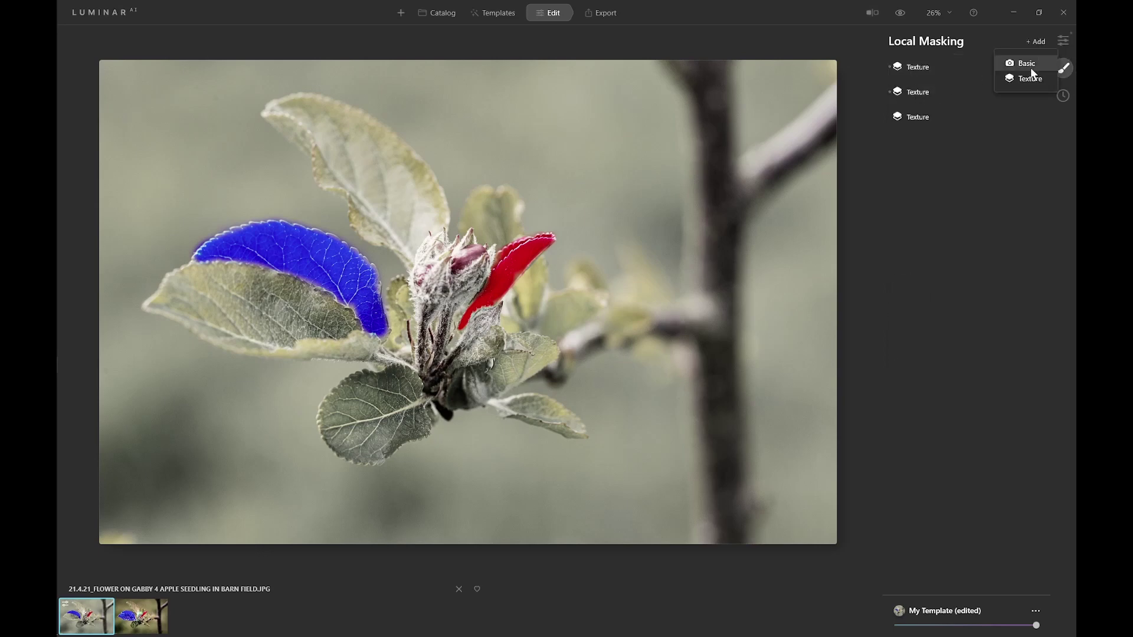
Load the original apple seedling JPG into a new local-masking texture layer at 100 opacity
left_click(1030, 77)
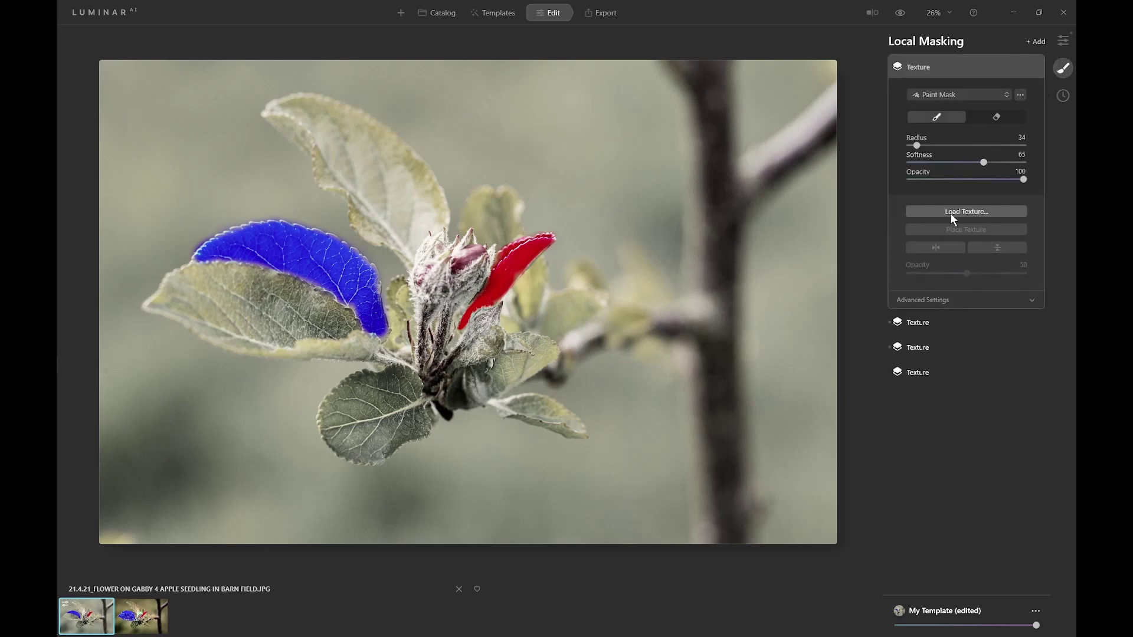
left_click(948, 213)
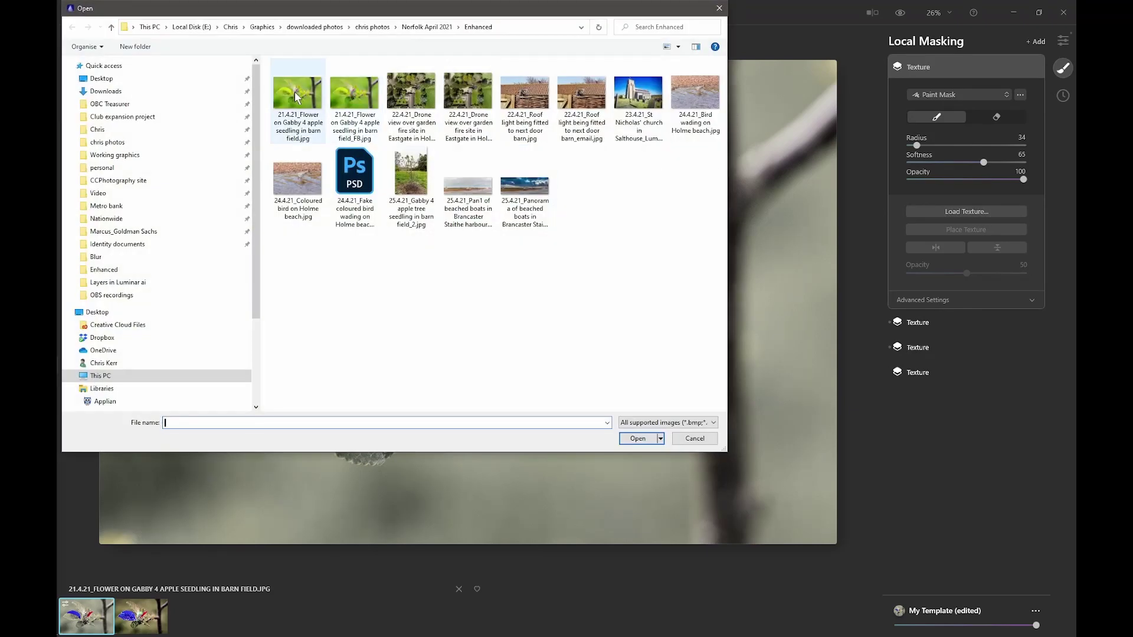
left_click(297, 97)
left_click(638, 438)
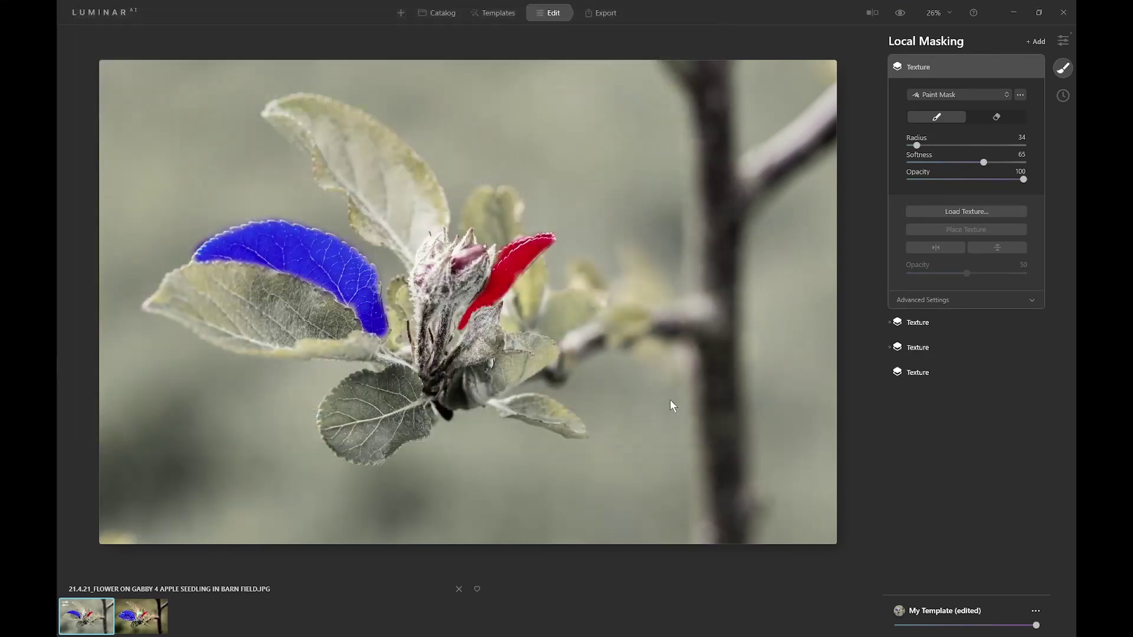
Set the new texture's blend mode to Multiply, with Brightness -35, Contrast 48 and Saturation 69
left_click(950, 299)
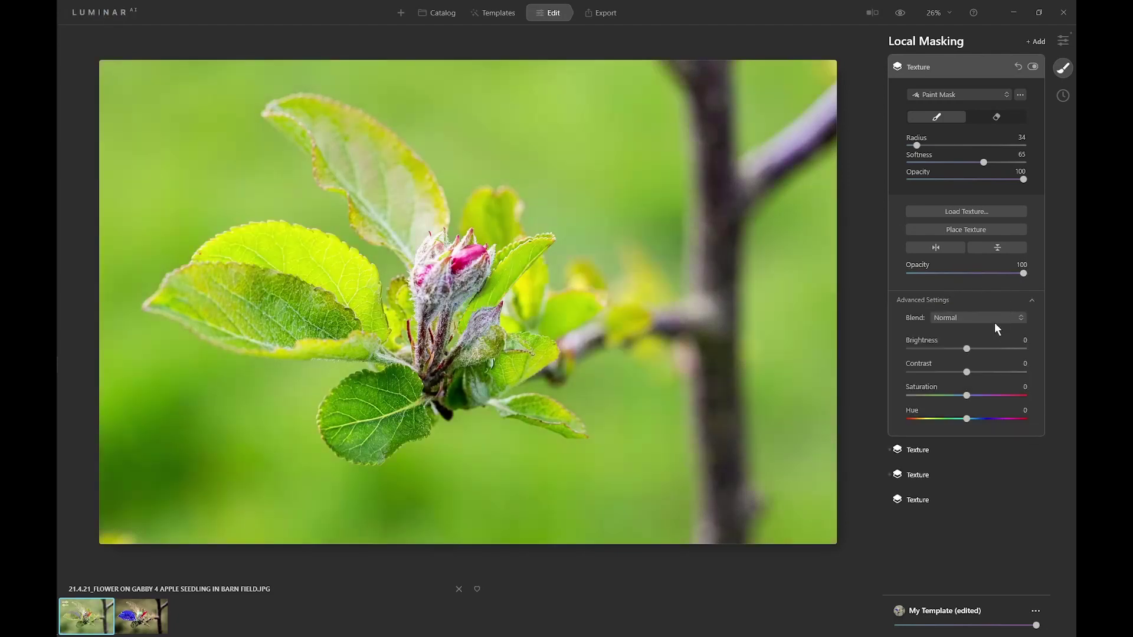
left_click(968, 317)
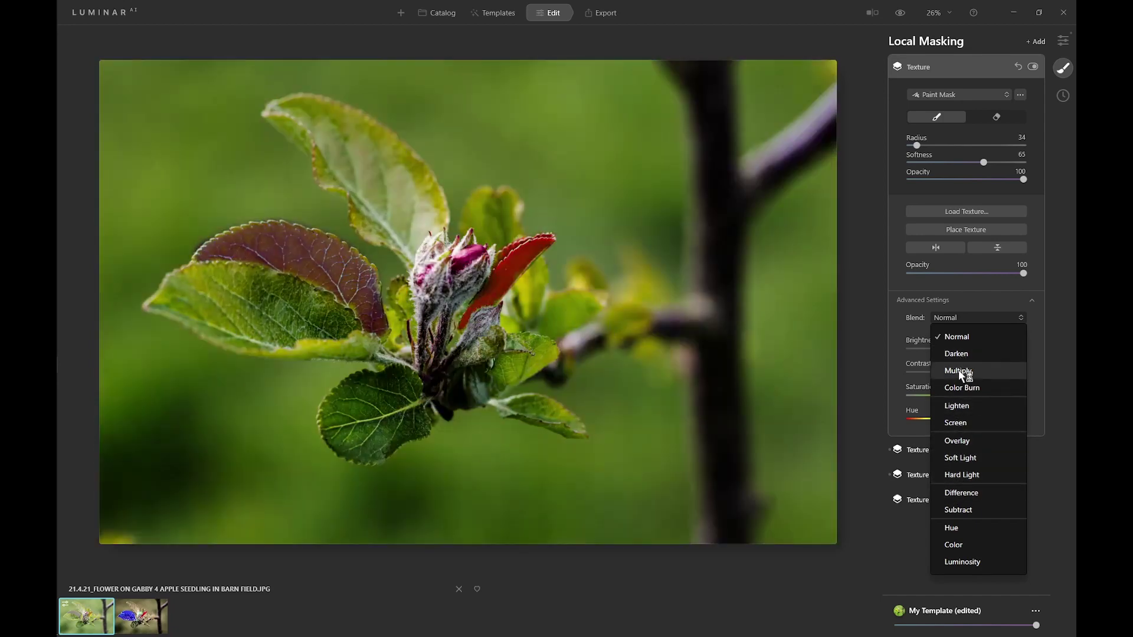
left_click(959, 371)
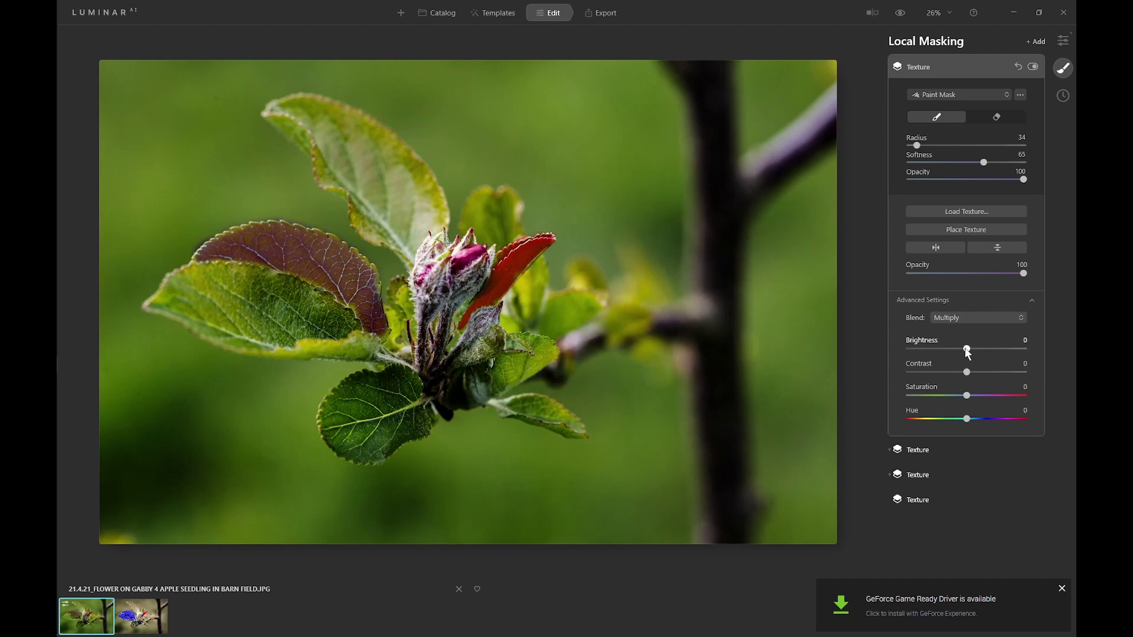
left_click_drag(958, 350, 995, 372)
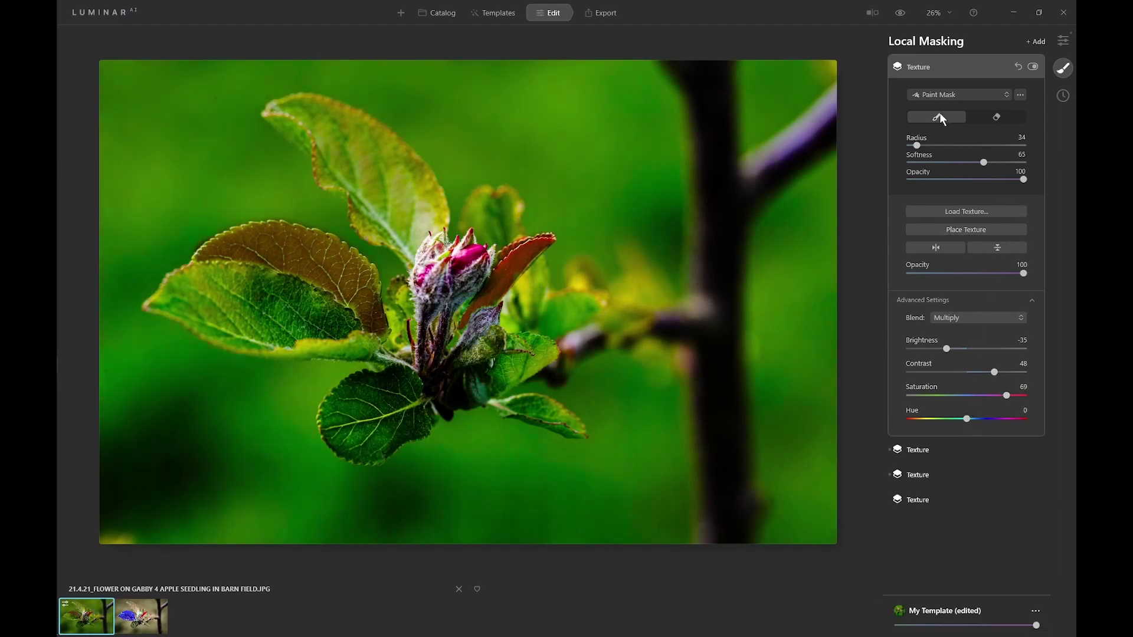
Paint the Multiply texture over the tall leaf above the bud with brush radius 34 and softness 65
mouse_move(344, 143)
left_mouse_down()
mouse_move(382, 179)
mouse_move(326, 111)
mouse_move(275, 103)
mouse_move(367, 229)
mouse_move(413, 255)
mouse_move(445, 209)
mouse_move(431, 181)
mouse_move(377, 126)
mouse_move(334, 111)
mouse_move(331, 143)
mouse_move(298, 114)
mouse_move(337, 152)
mouse_move(356, 132)
mouse_move(422, 194)
mouse_move(399, 238)
mouse_move(377, 227)
mouse_move(392, 182)
mouse_move(437, 223)
mouse_move(425, 196)
left_mouse_up()
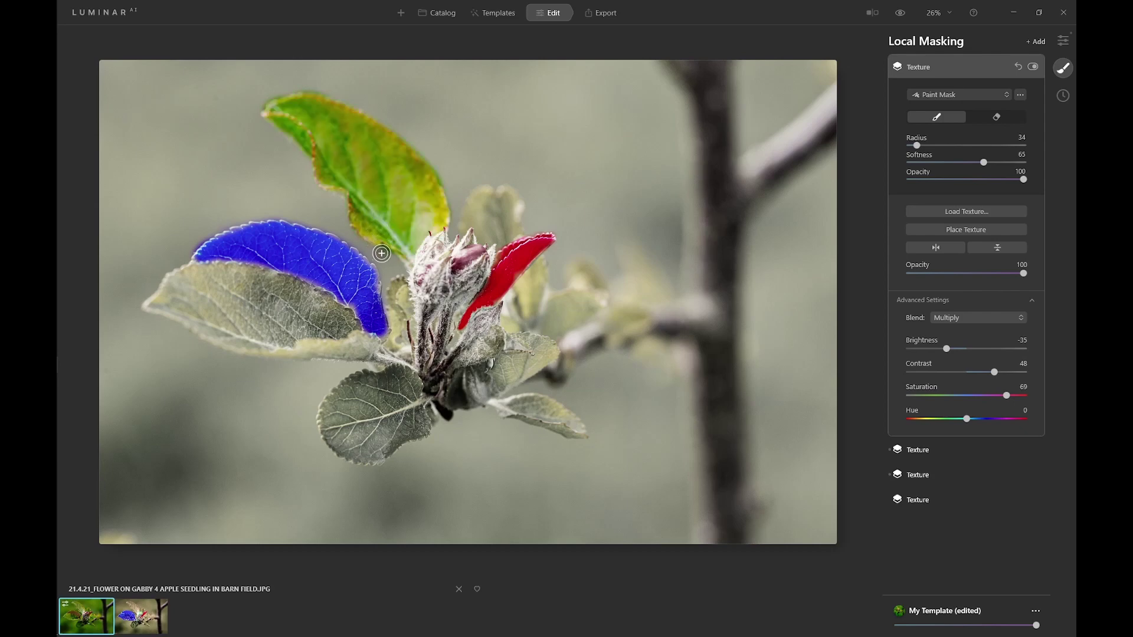
left_click(919, 68)
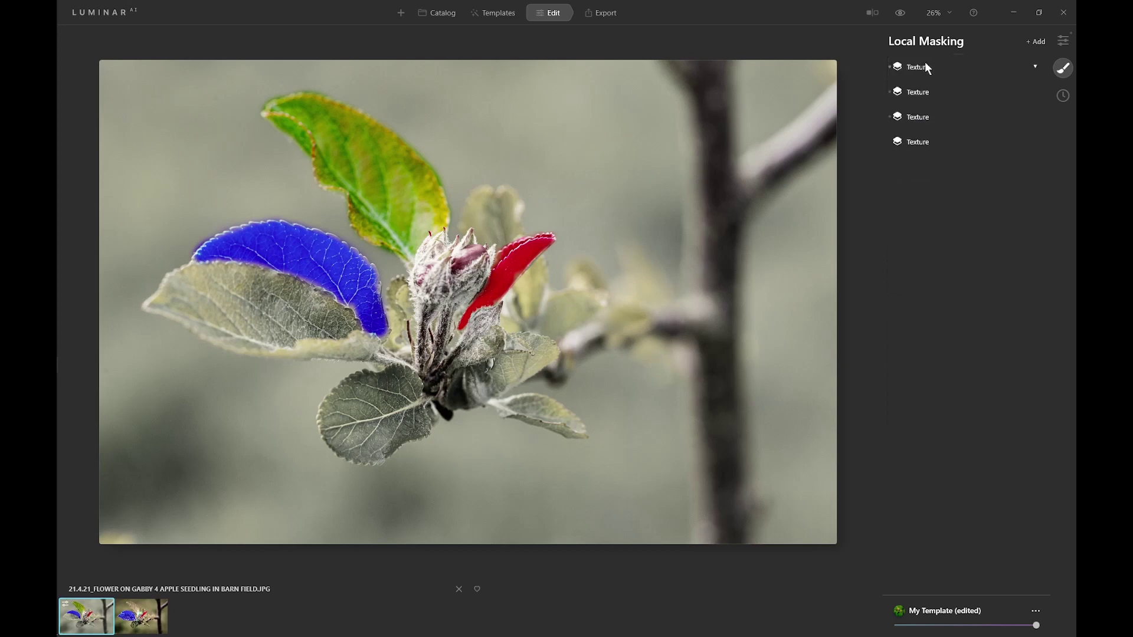
Add the original apple seedling JPG as a further local-masking texture layer at 100 opacity and set its Hue to 149
left_click(1037, 42)
left_click(1026, 79)
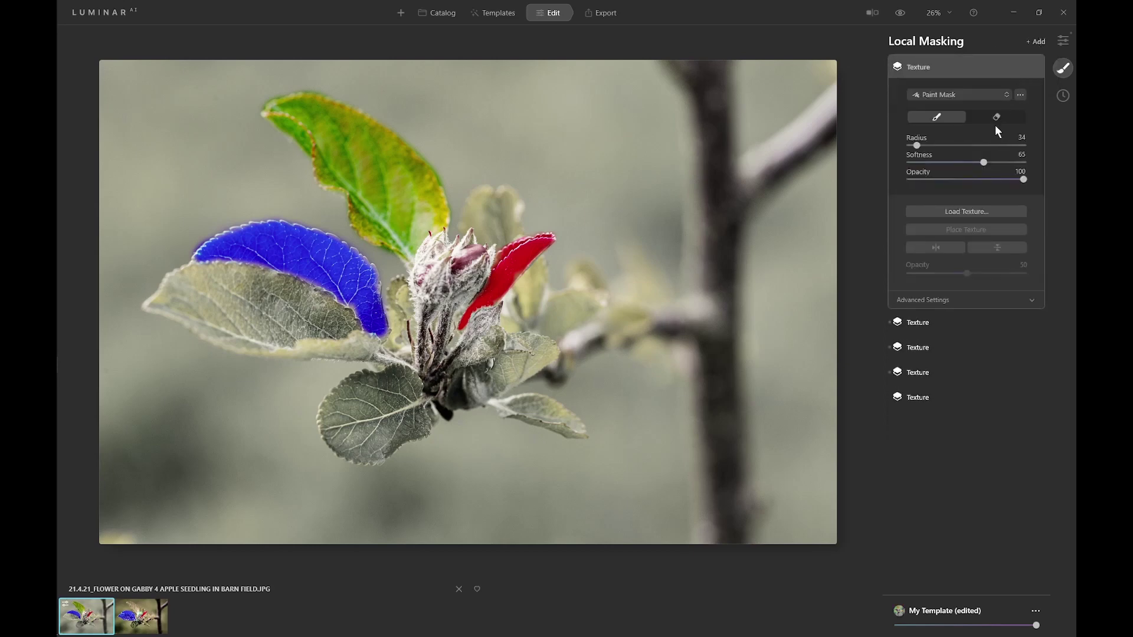
left_click(952, 217)
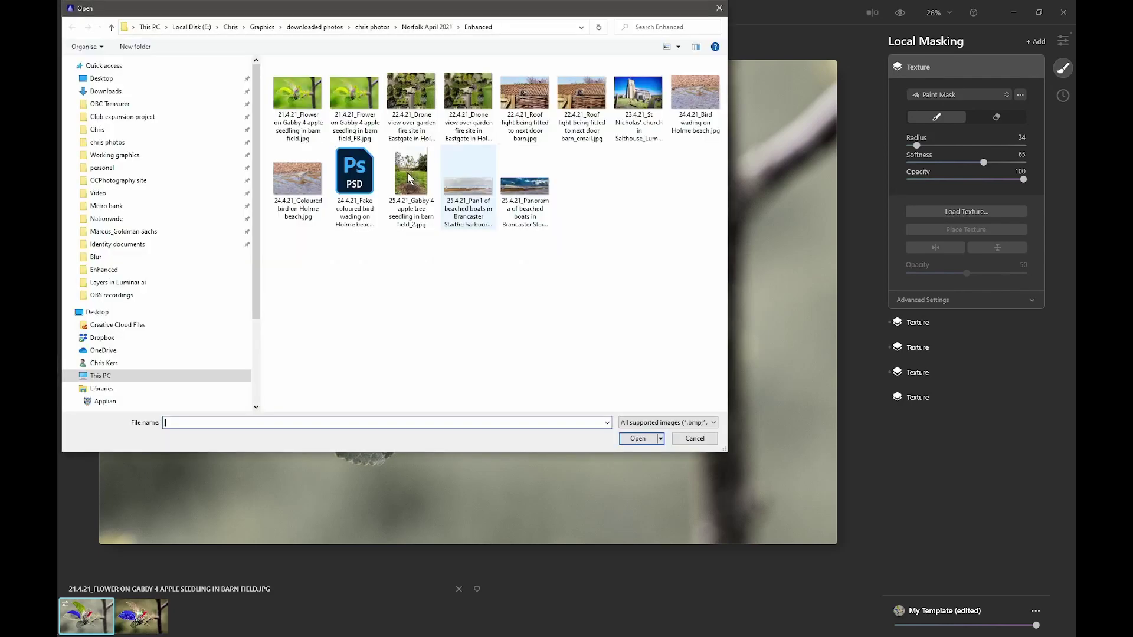
double_click(304, 105)
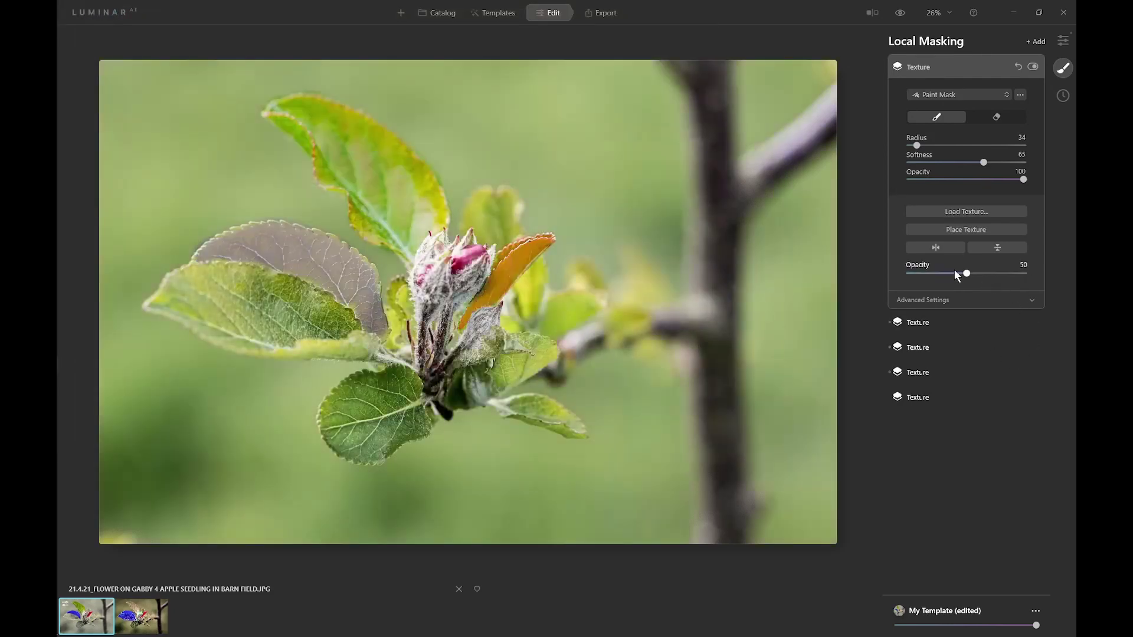
left_click_drag(966, 274, 1039, 272)
left_click(946, 301)
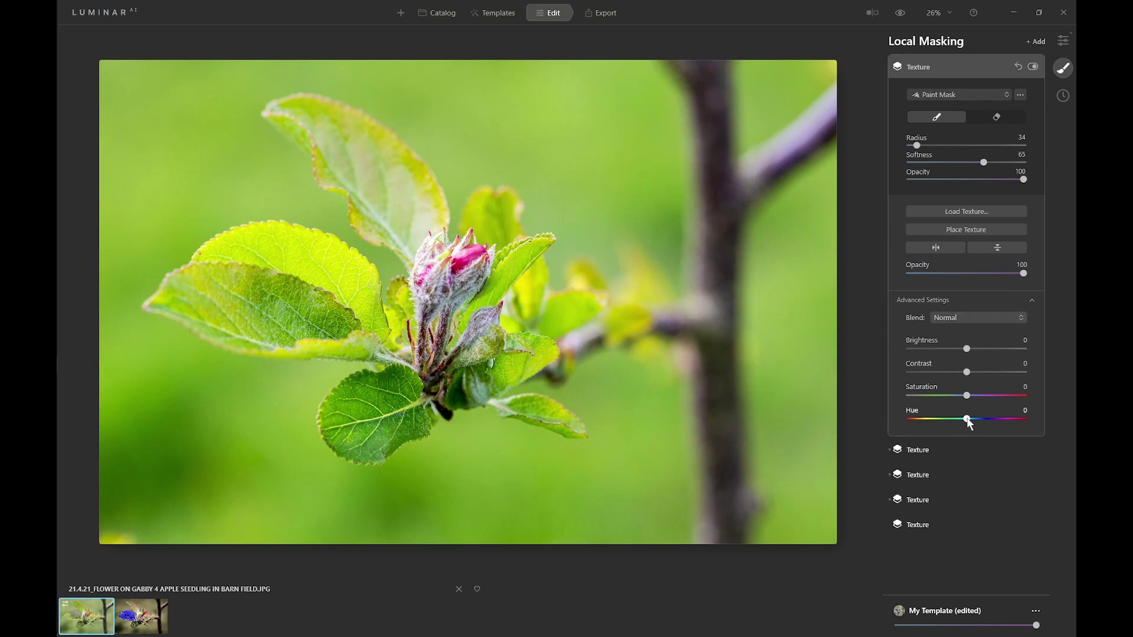
mouse_move(968, 423)
left_mouse_down()
mouse_move(942, 420)
mouse_move(1014, 420)
left_mouse_up()
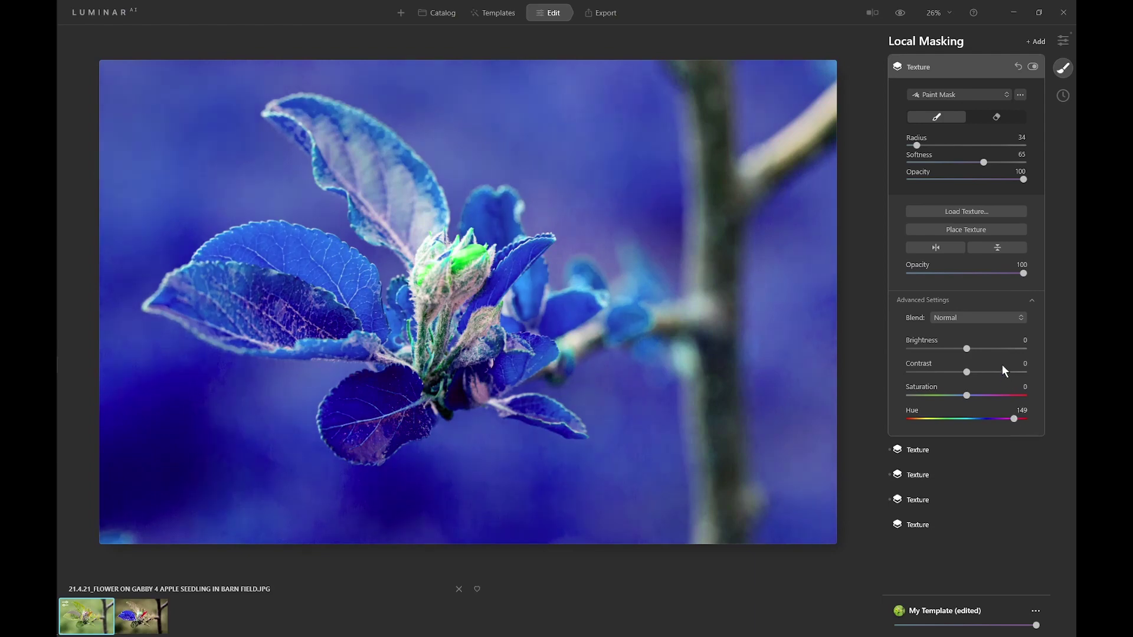
Paint the hue-shifted texture onto the flower bud, reducing the brush radius to 10, and return to the photo catalog
left_click(940, 116)
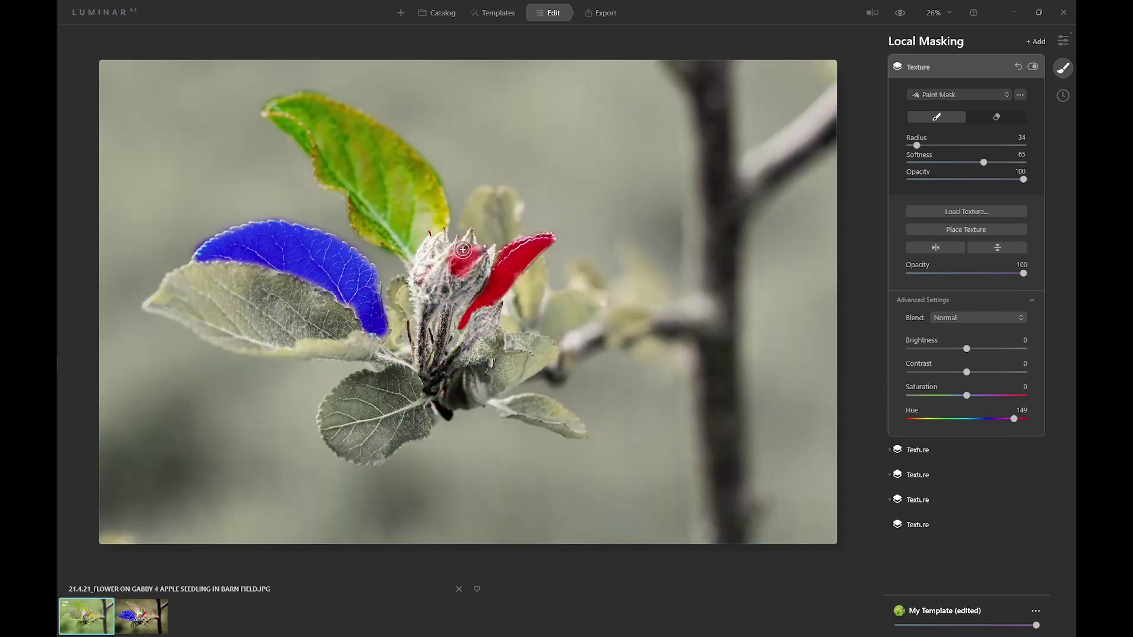
mouse_move(463, 249)
left_mouse_down()
mouse_move(438, 245)
mouse_move(424, 258)
mouse_move(420, 306)
mouse_move(477, 278)
mouse_move(485, 260)
mouse_move(440, 291)
mouse_move(428, 269)
mouse_move(460, 262)
mouse_move(442, 235)
mouse_move(432, 243)
mouse_move(475, 242)
left_mouse_up()
key("bracketleft")
key("bracketleft")
key("bracketleft")
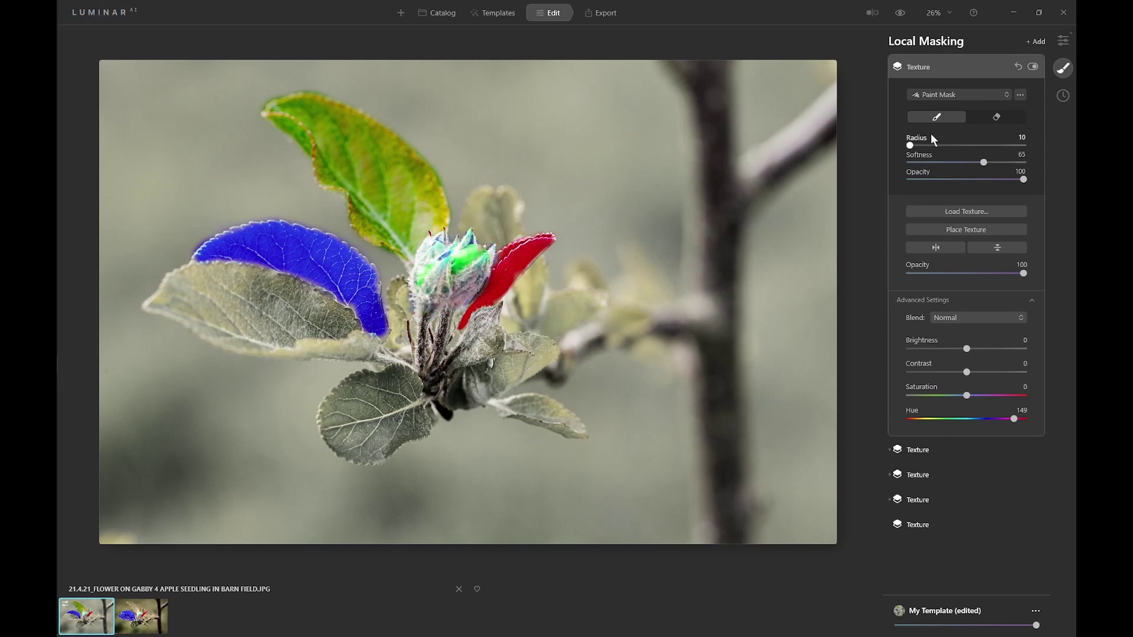
left_click(919, 63)
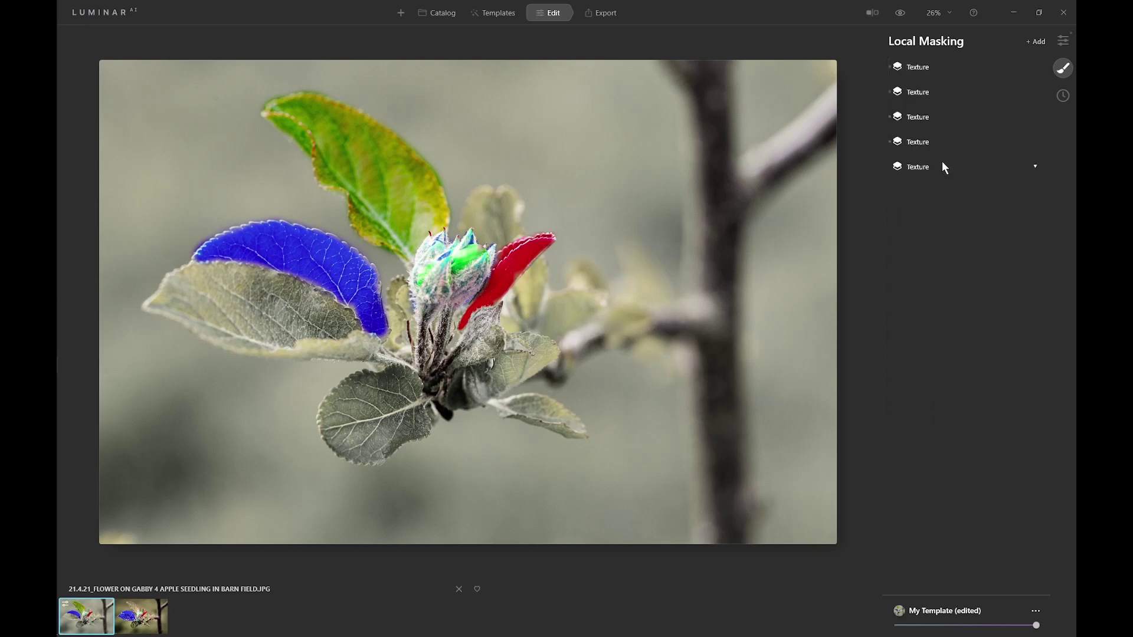
left_click(439, 14)
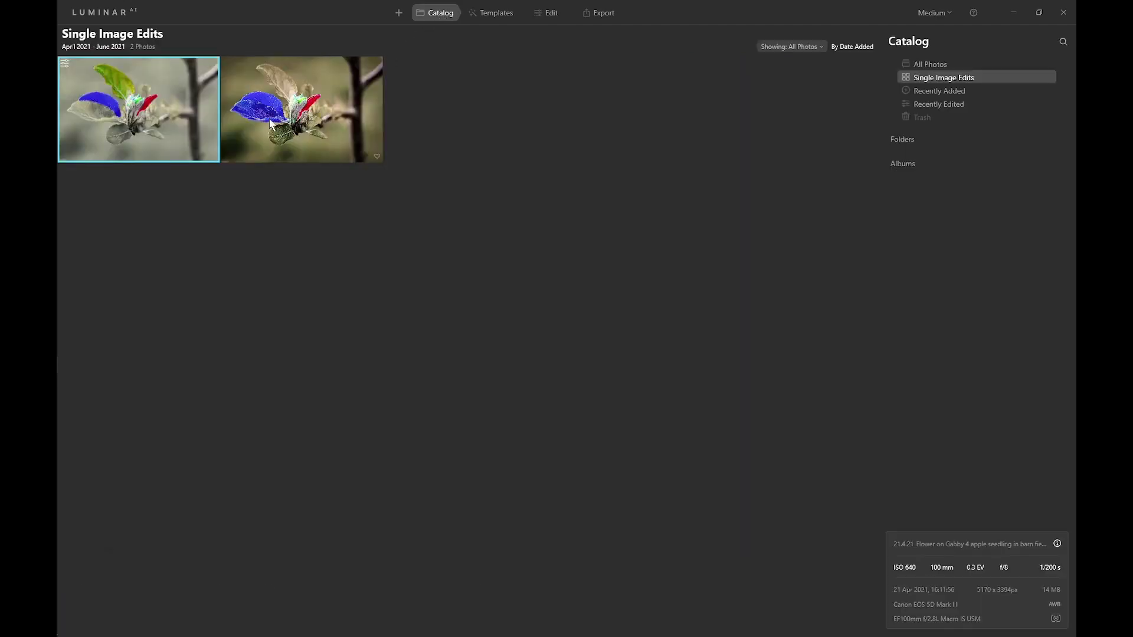